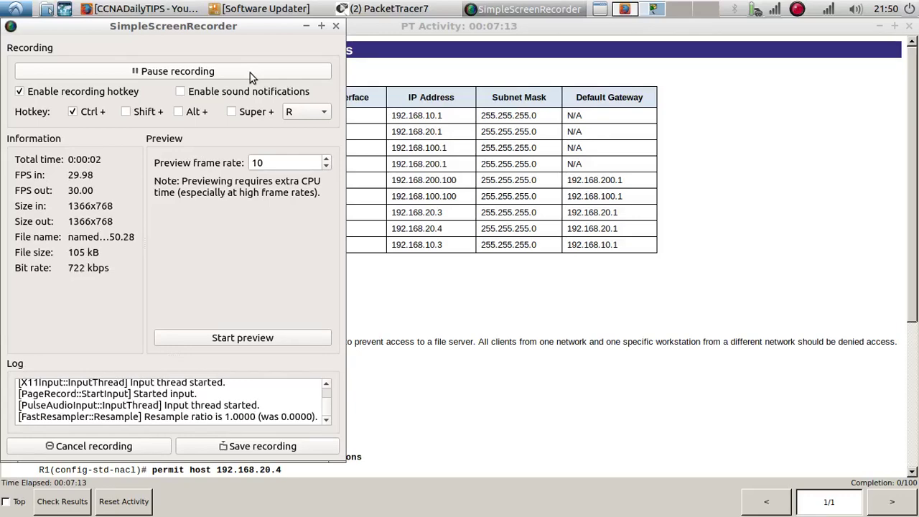
Step: Minimize the recorder and highlight 'Named' and 'ACLs' in the activity title
left_click(304, 27)
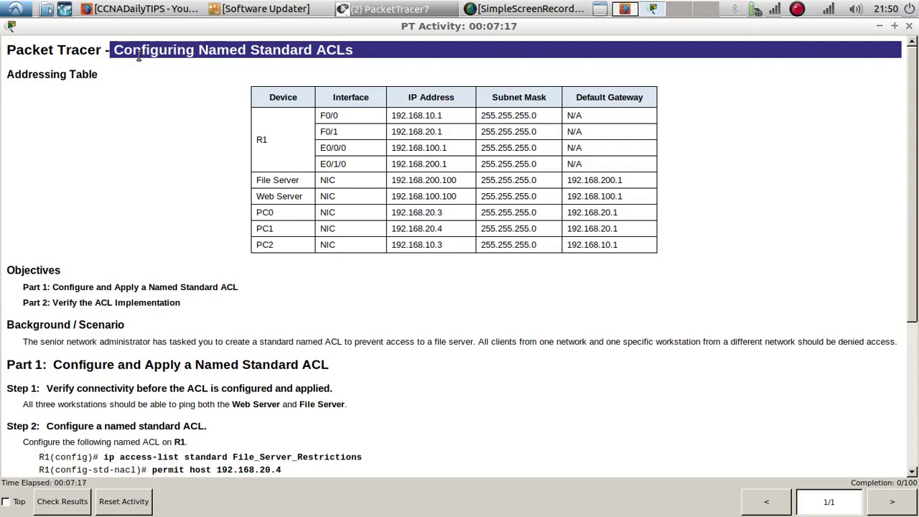
double_click(333, 50)
left_click_drag(113, 50, 356, 52)
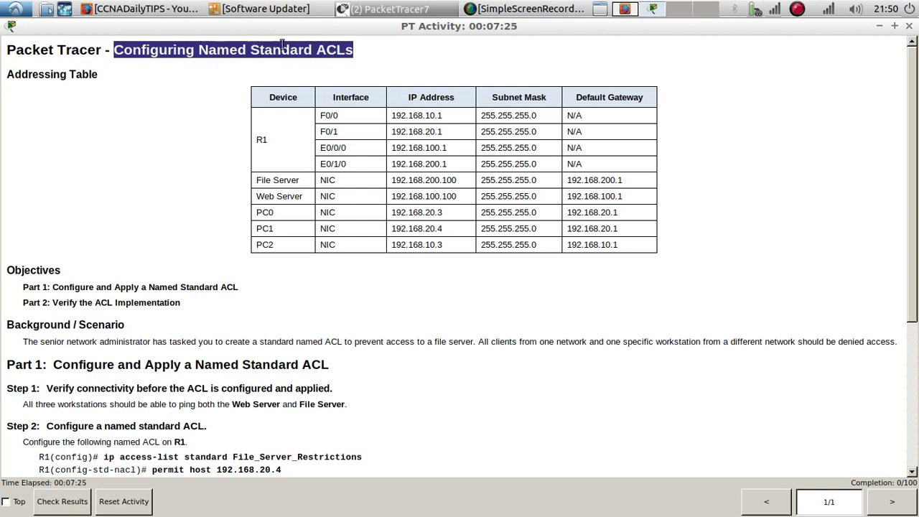
double_click(225, 48)
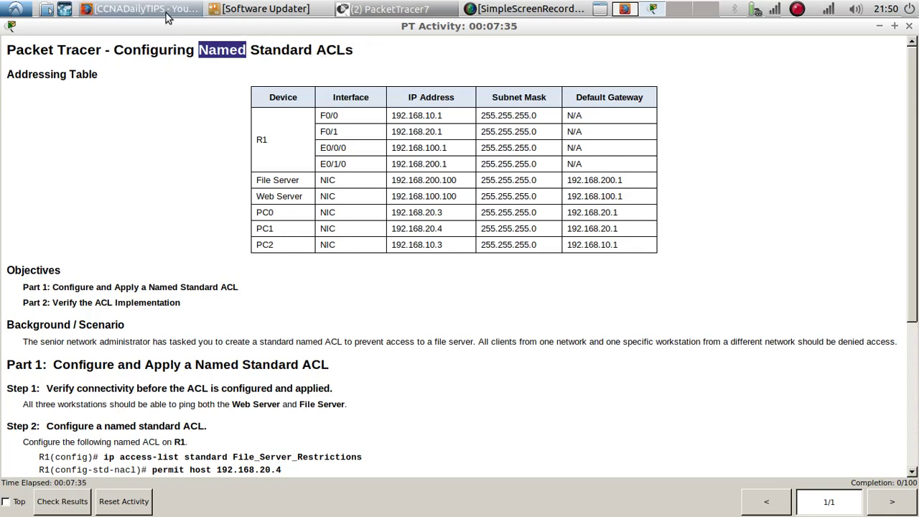
Step: On the YouTube channel's Videos page, check notifications, then scroll down the uploads grid
key("alt+Tab")
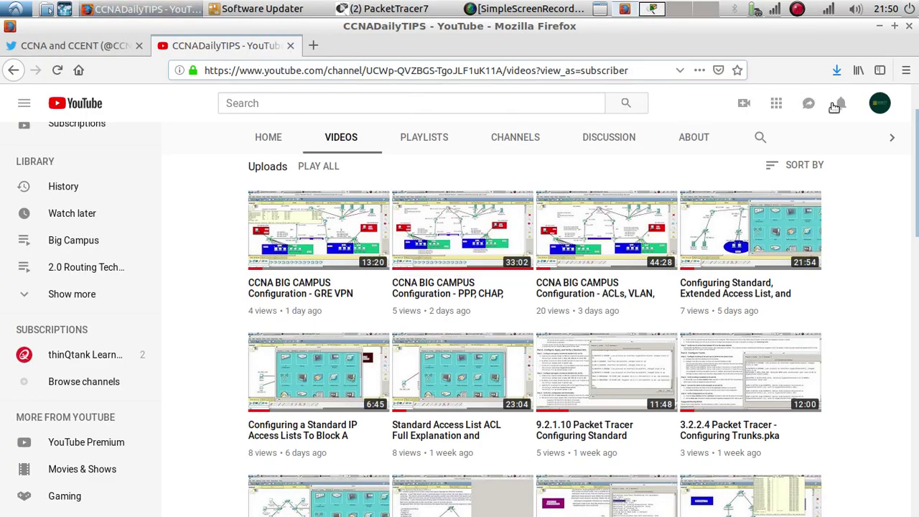
left_click(840, 107)
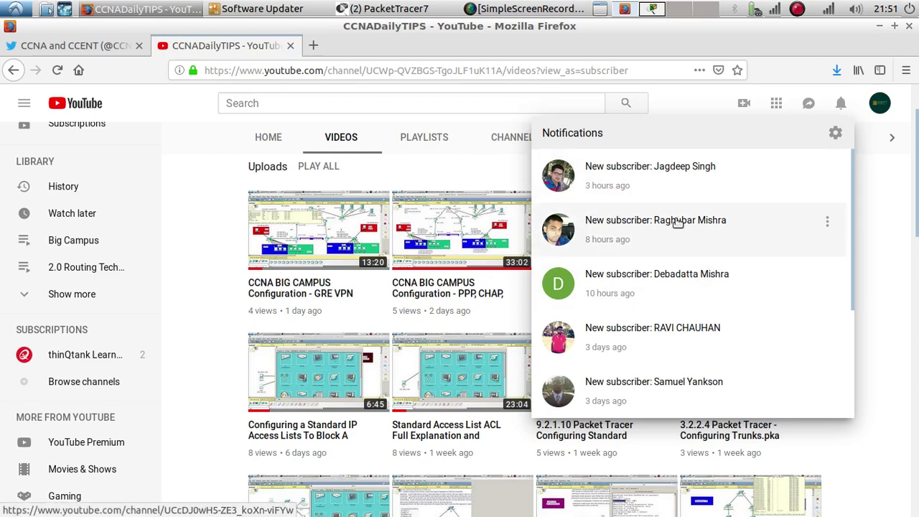
left_click(181, 209)
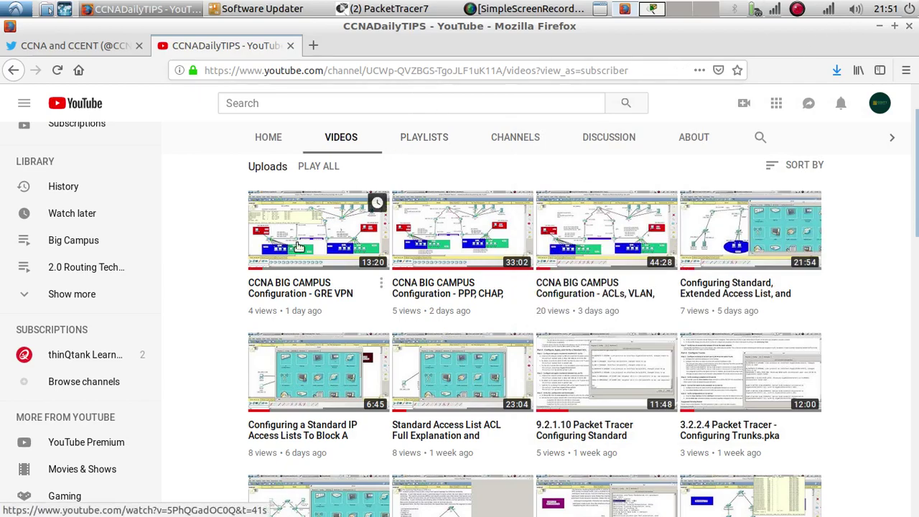
scroll(615, 294, "down", 15)
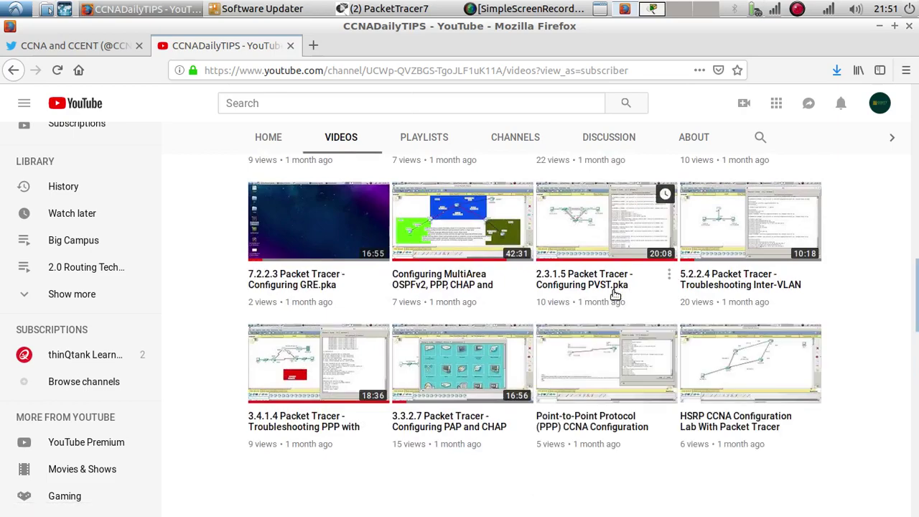
scroll(614, 294, "down", 5)
scroll(614, 294, "down", 6)
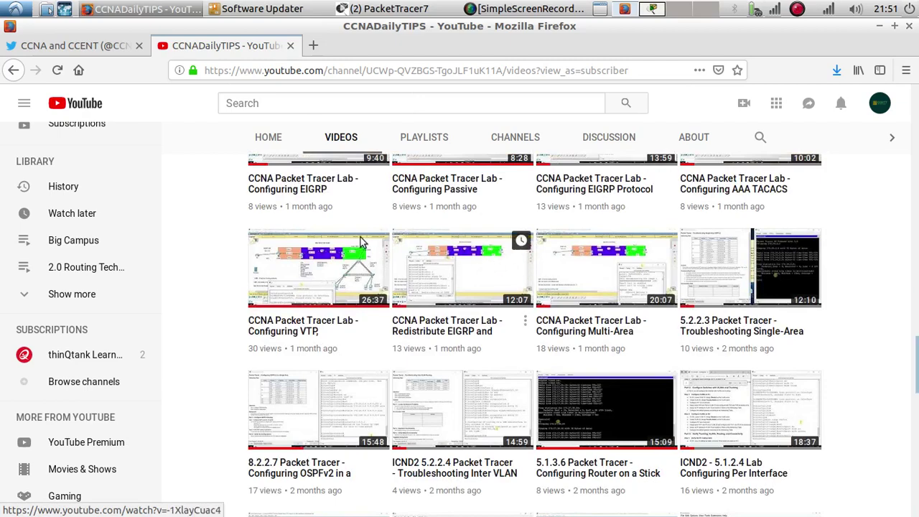
Step: Scroll through the CCNADailyTIPS Twitter profile's tweets, then bring Packet Tracer back
left_click(45, 46)
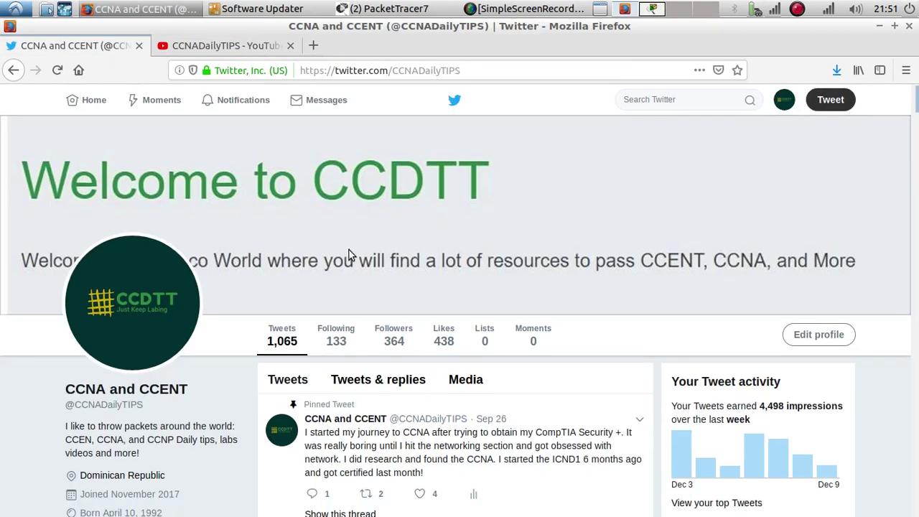
scroll(348, 253, "down", 3)
scroll(351, 253, "up", 1)
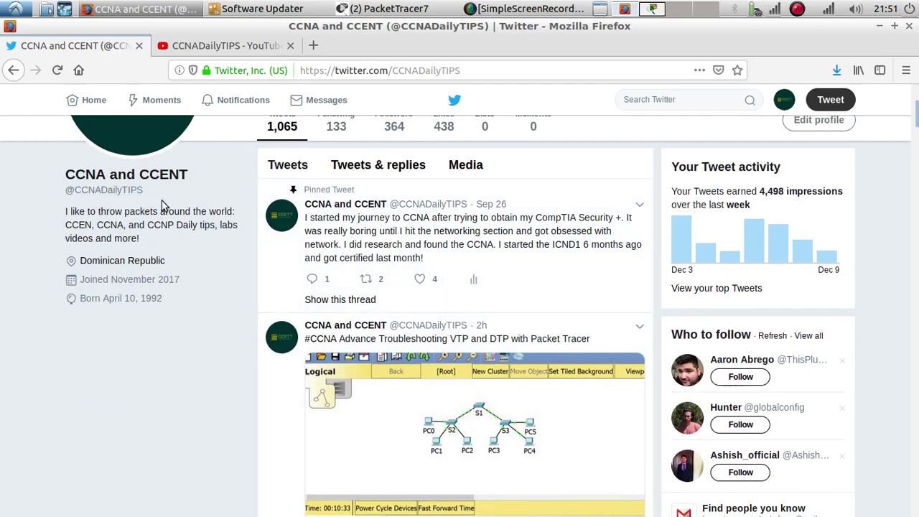
scroll(417, 234, "down", 4)
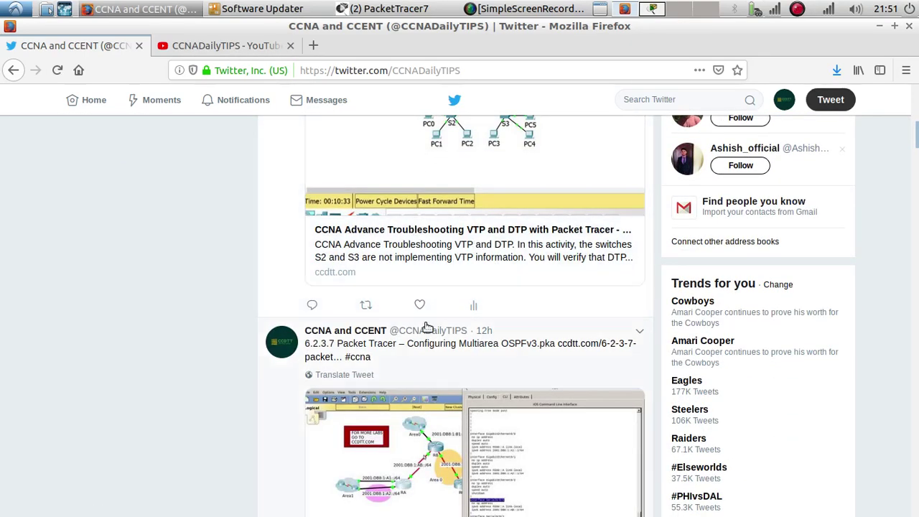
scroll(321, 334, "down", 3)
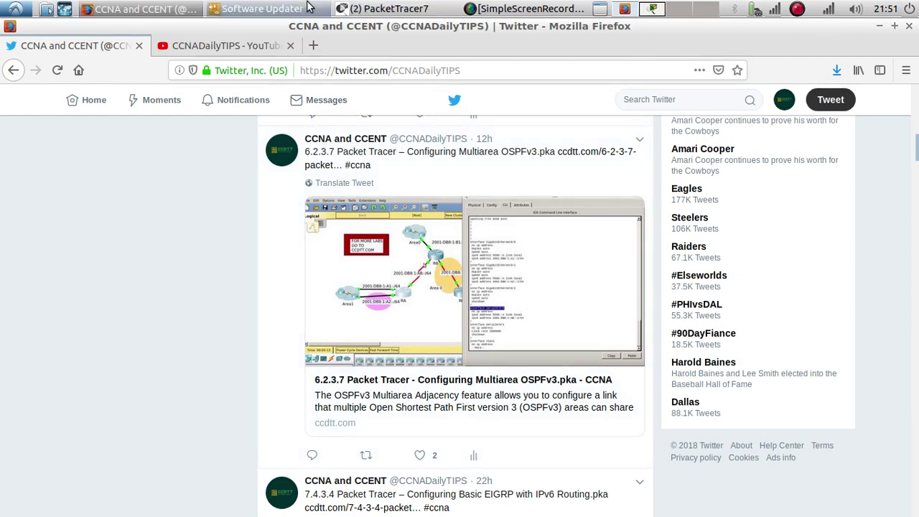
left_click(370, 10)
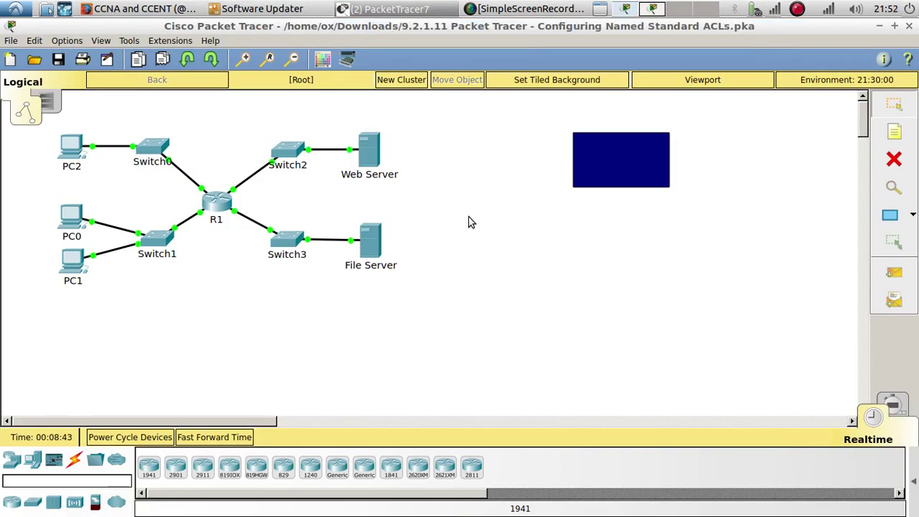
left_click(391, 9)
left_click(403, 45)
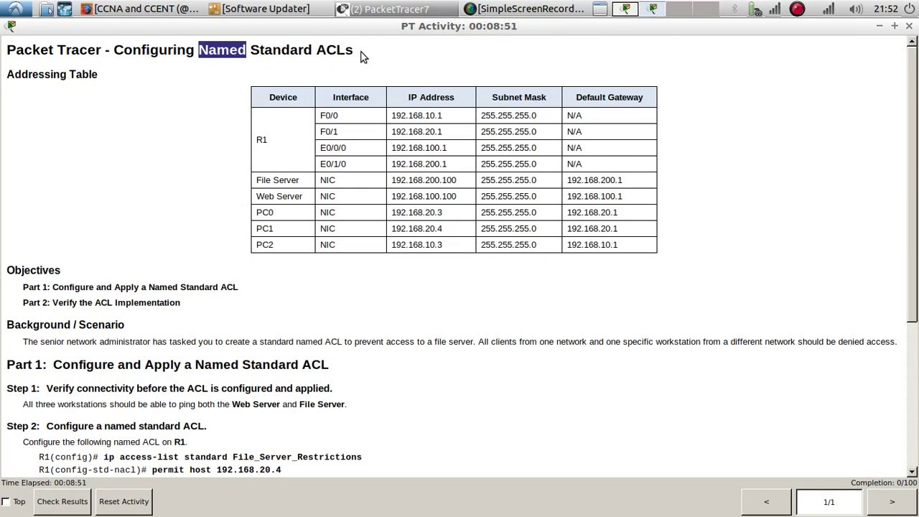
scroll(257, 152, "down", 5)
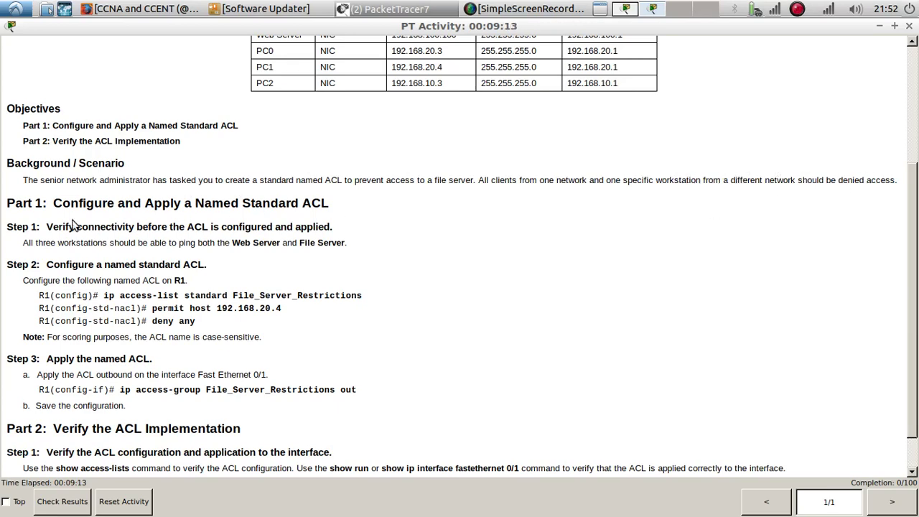
scroll(64, 225, "down", 1)
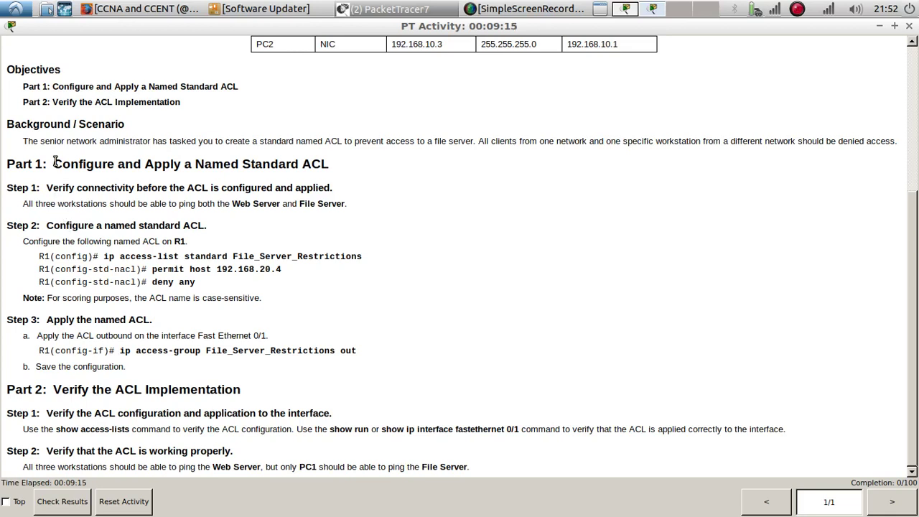
left_click_drag(54, 162, 333, 165)
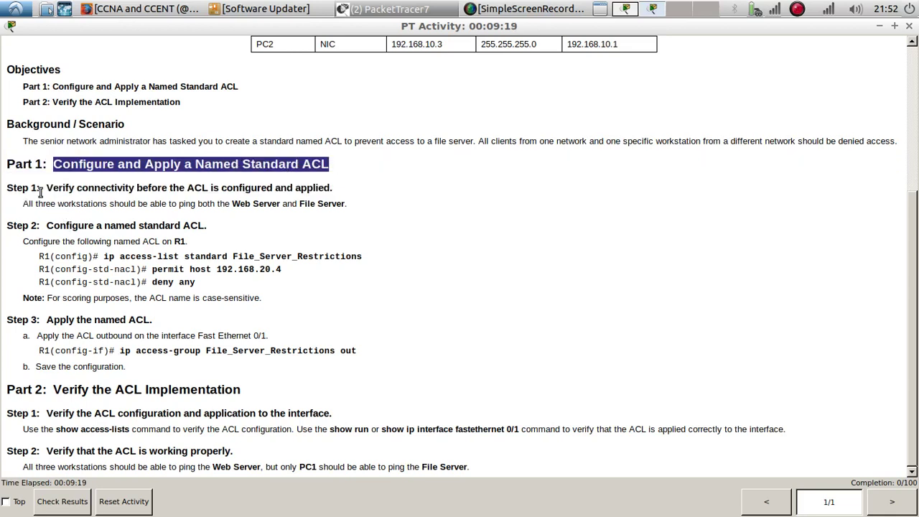
left_click_drag(54, 187, 334, 186)
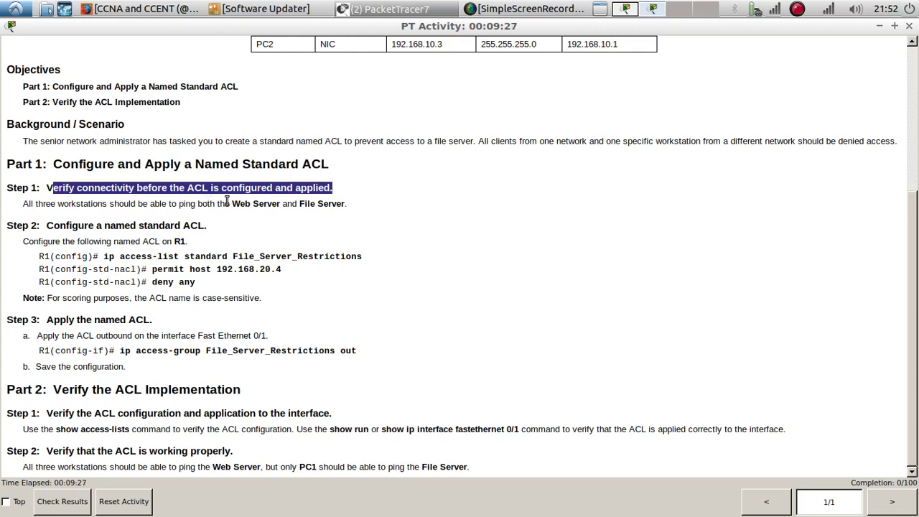
left_click_drag(231, 203, 279, 206)
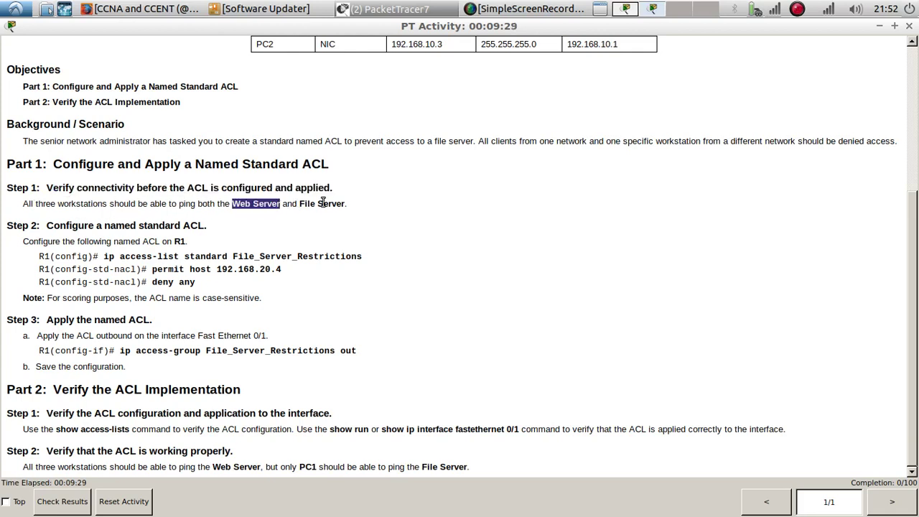
left_click(365, 12)
left_click(376, 26)
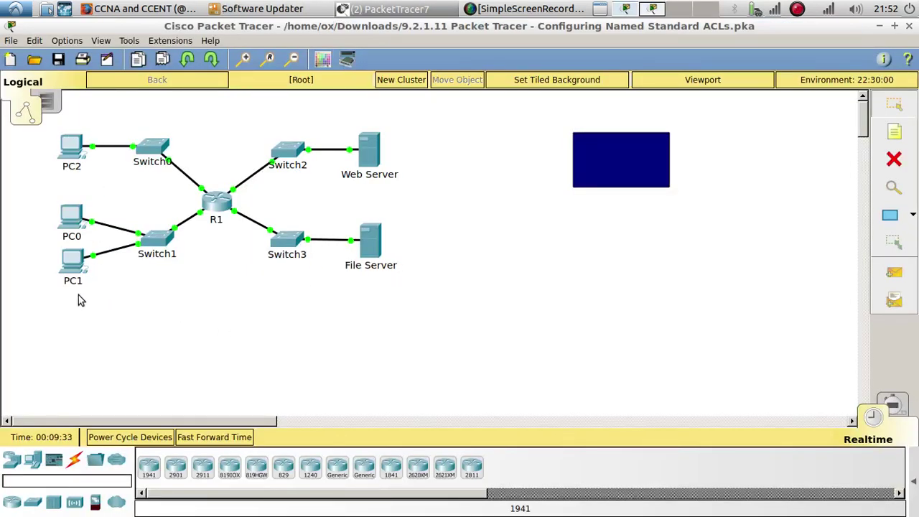
Step: Copy the Web Server's address 192.168.100.100 from its IP Configuration
left_click(374, 153)
left_click(249, 120)
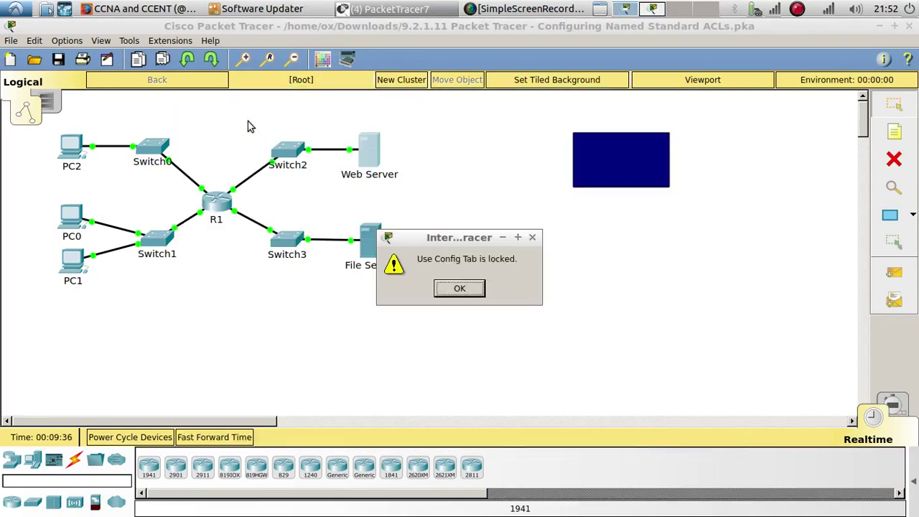
left_click(467, 289)
left_click(368, 155)
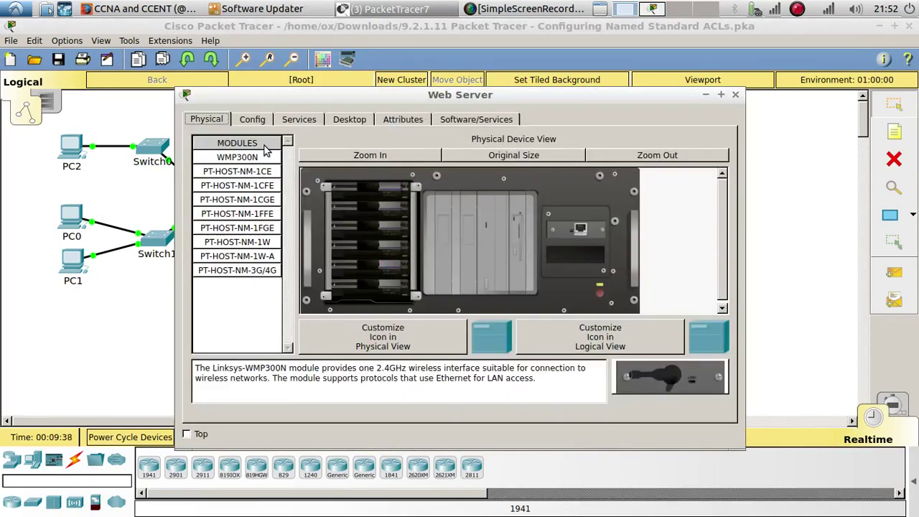
left_click(345, 123)
left_click(231, 175)
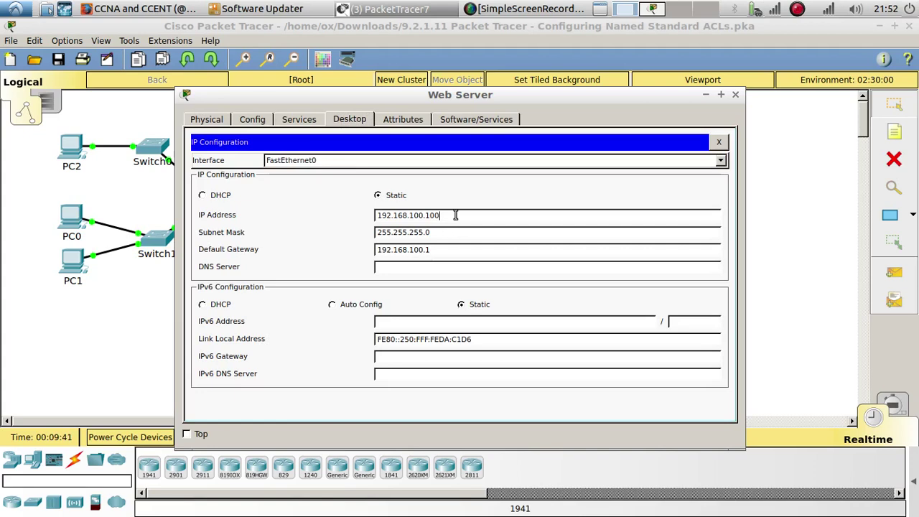
left_click_drag(440, 215, 372, 213)
key("ctrl+c")
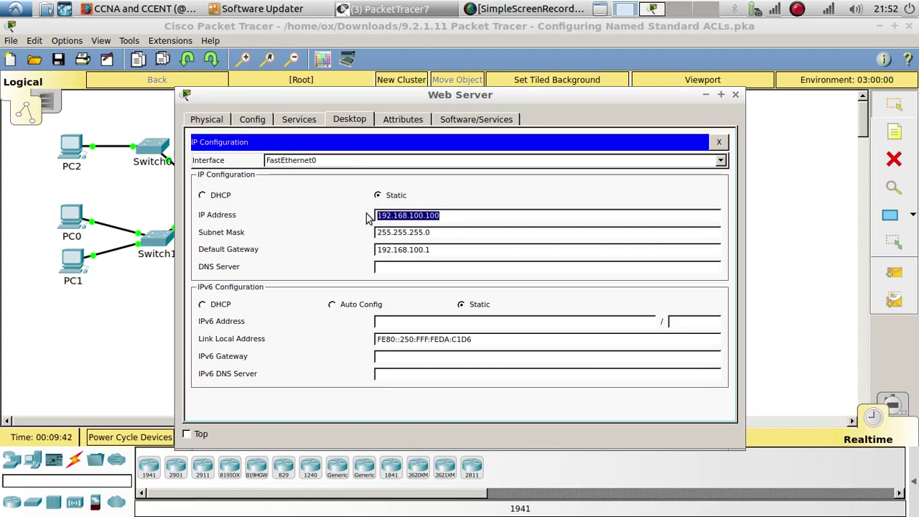
Step: Ping 192.168.100.100 from PC2's Command Prompt
left_click(72, 147)
left_click(310, 123)
left_click(574, 179)
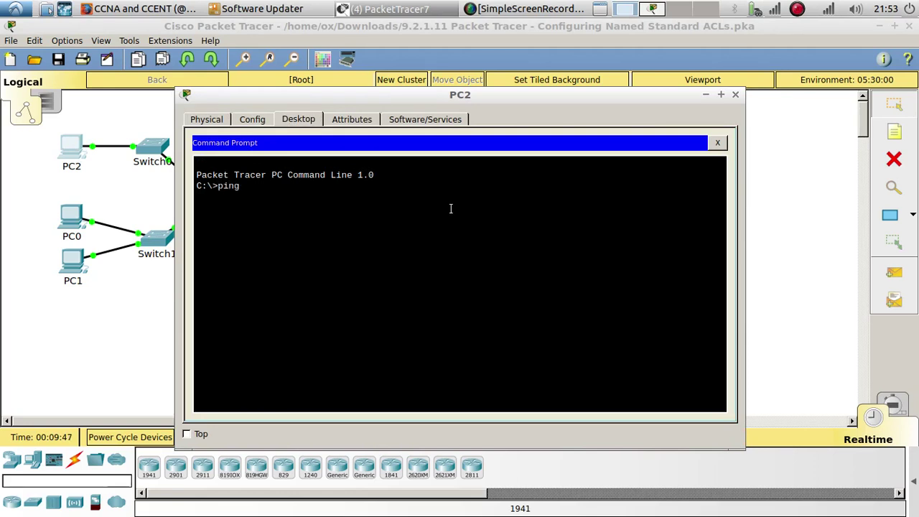
right_click(451, 209)
left_click(473, 231)
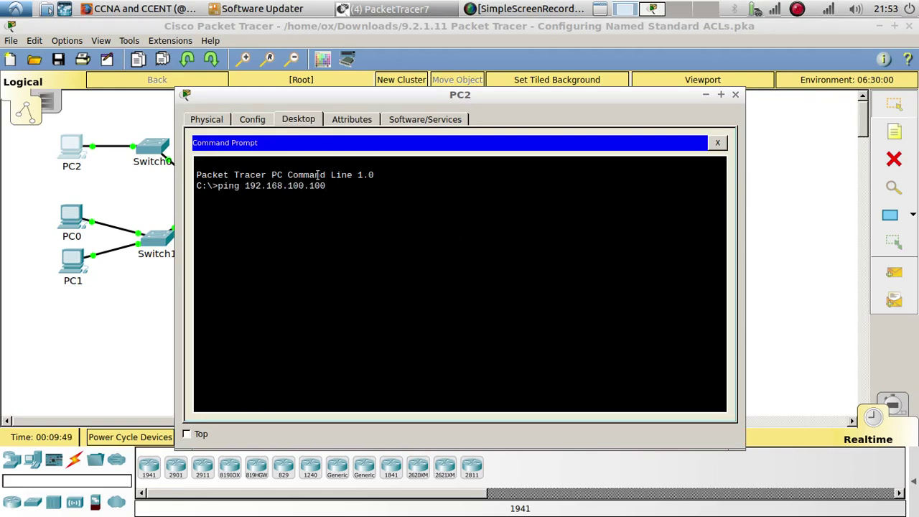
left_click_drag(334, 186, 216, 188)
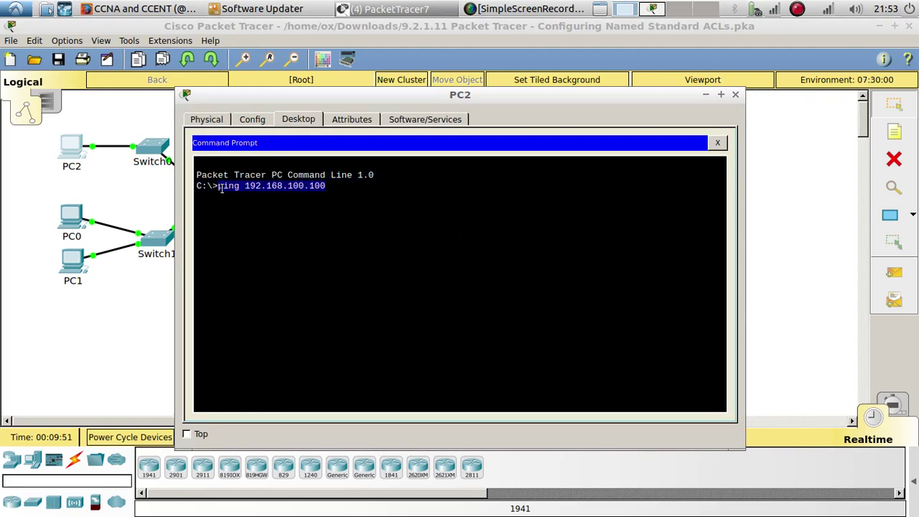
right_click(218, 188)
left_click(237, 196)
left_click(330, 205)
key("Return")
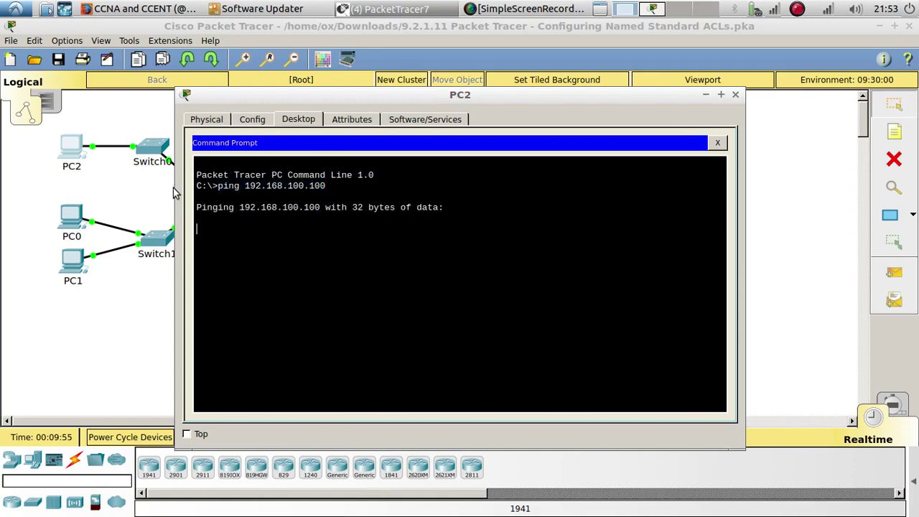
Step: Ping 192.168.100.100 from PC0's Command Prompt
left_click(78, 217)
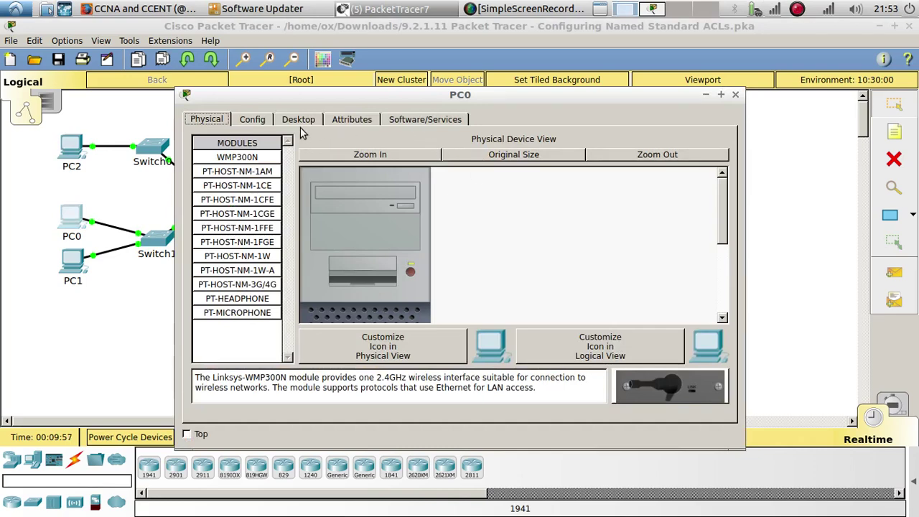
left_click(298, 119)
left_click(557, 164)
right_click(446, 216)
left_click(467, 234)
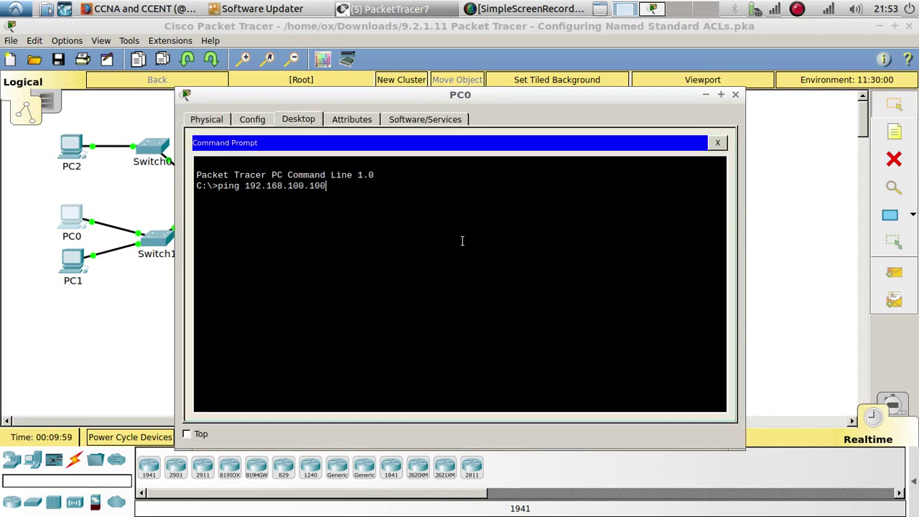
key("Return")
Step: Ping 192.168.100.100 from PC1, then review the PC0 and PC2 results
left_click(71, 264)
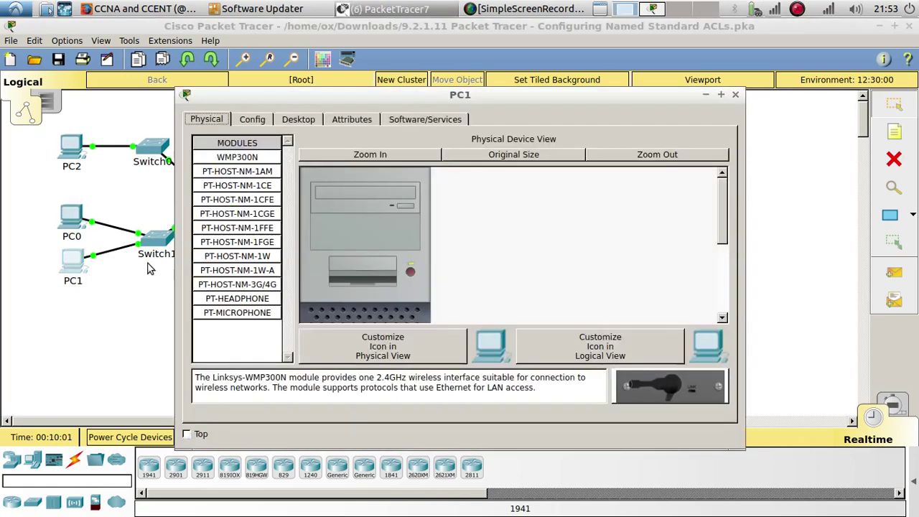
left_click(301, 121)
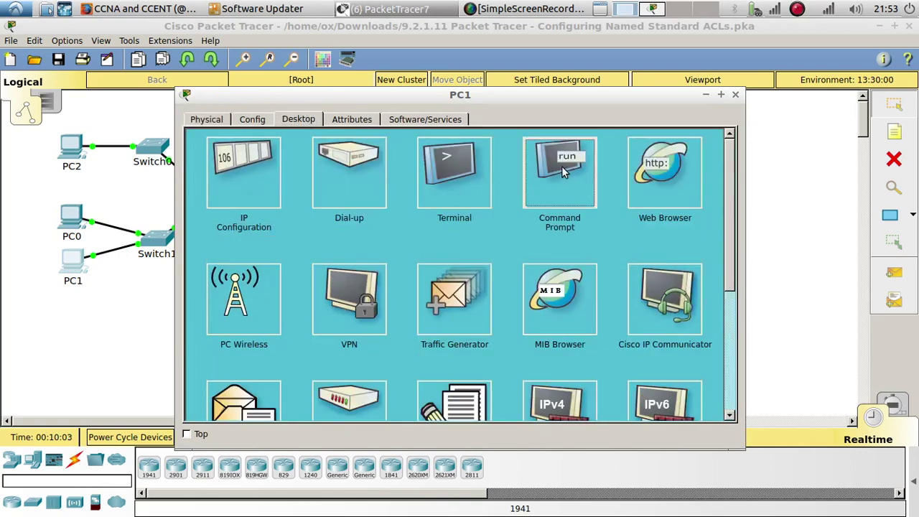
left_click(557, 164)
right_click(454, 210)
left_click(481, 234)
right_click(483, 239)
left_click(503, 227)
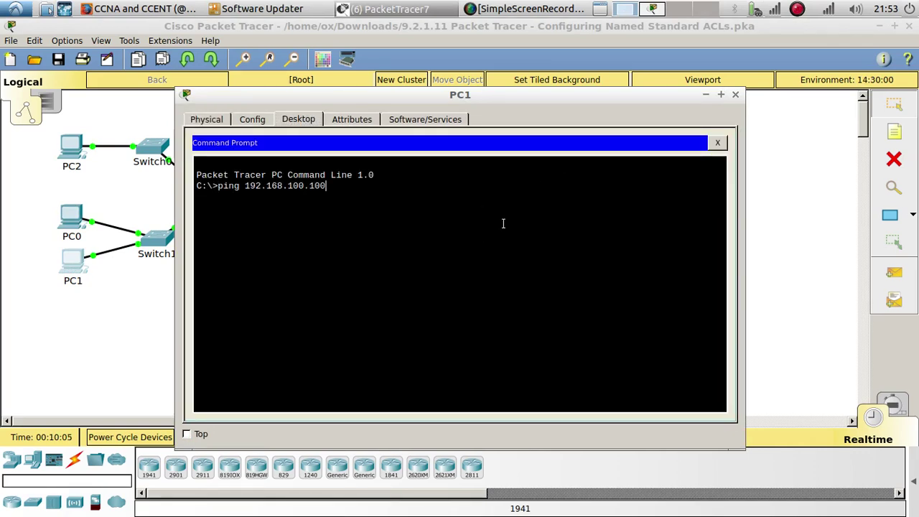
key("Return")
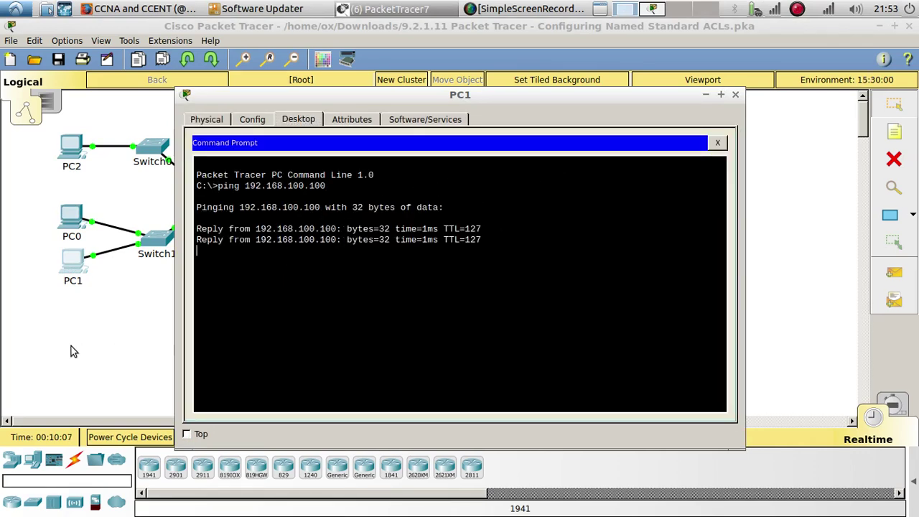
left_click(72, 223)
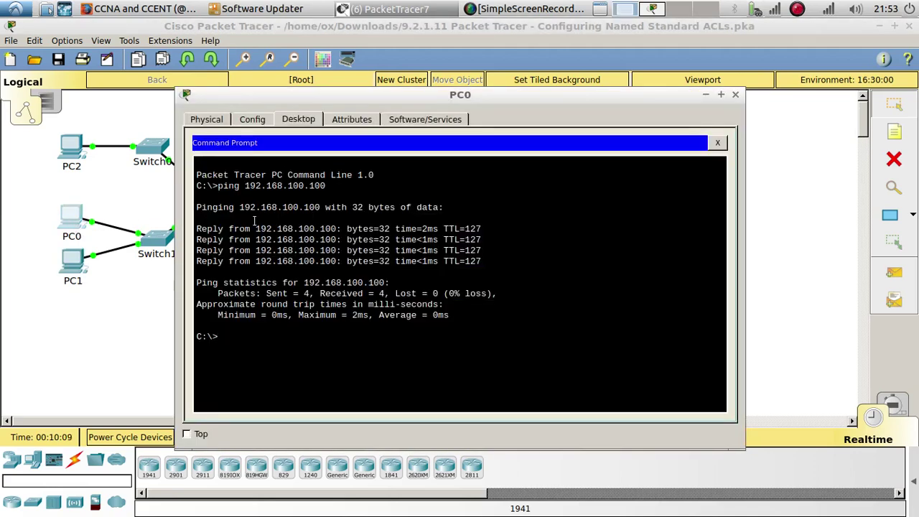
left_click(66, 143)
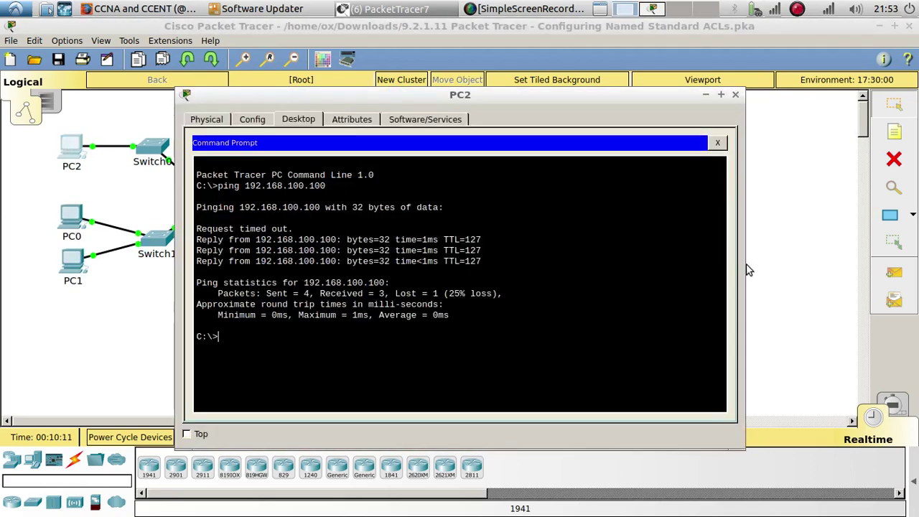
left_click(837, 242)
Step: Copy the File Server's address 192.168.200.100 from its IP Configuration
left_click(366, 241)
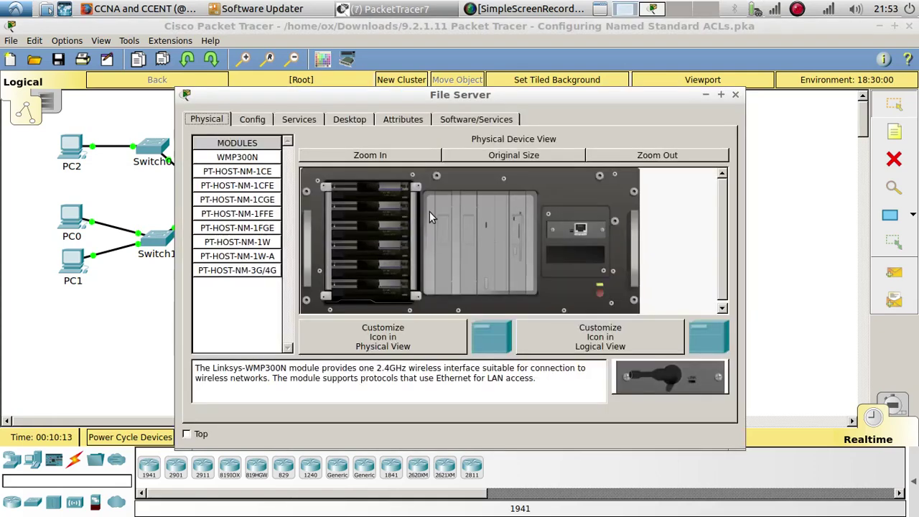
left_click(295, 121)
left_click(356, 122)
left_click(274, 172)
left_click_drag(451, 215, 374, 214)
key("ctrl+c")
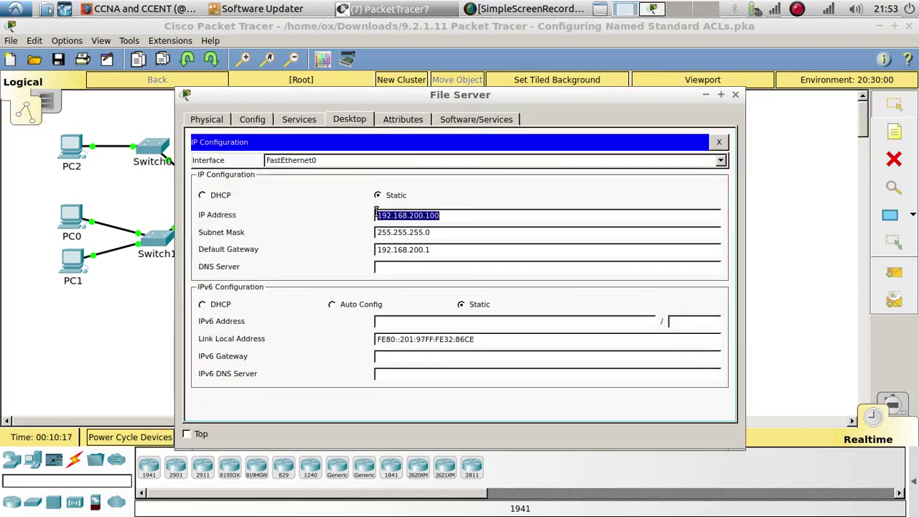
Step: Ping 192.168.200.100 from PC2 and copy the command for reuse
left_click(88, 162)
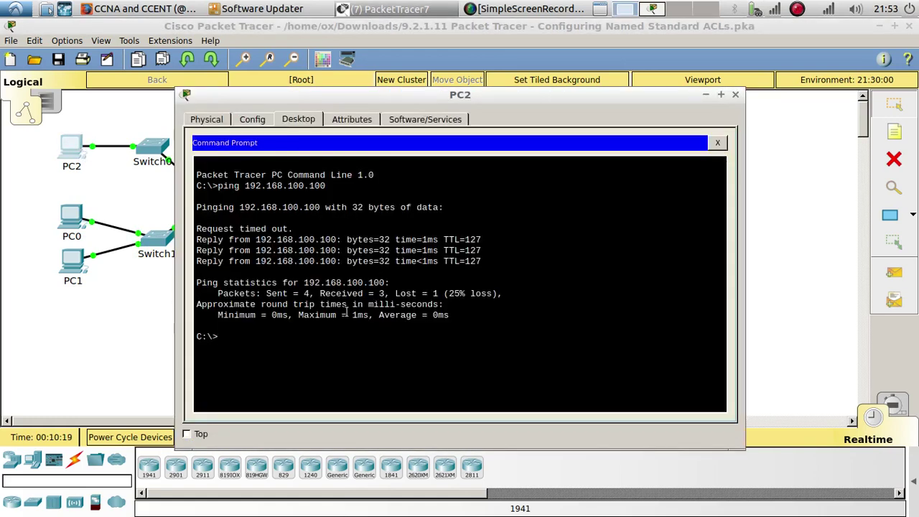
right_click(285, 333)
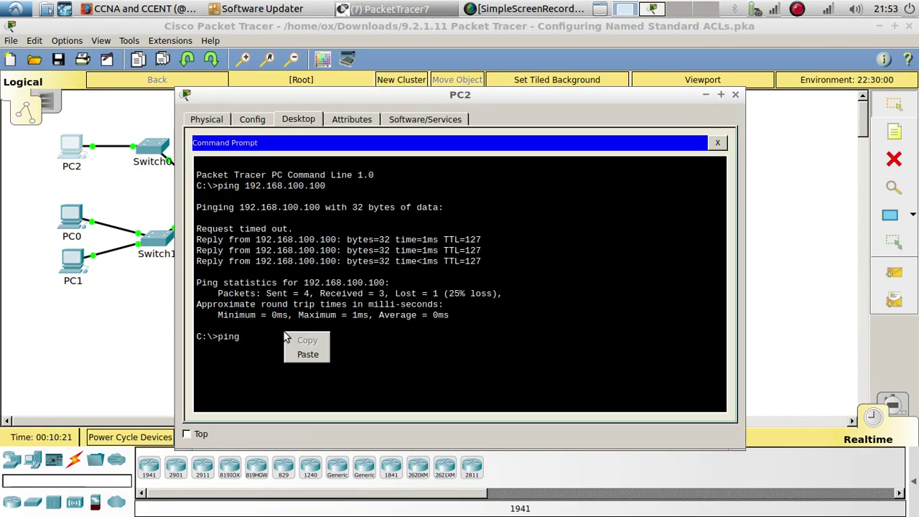
left_click(305, 354)
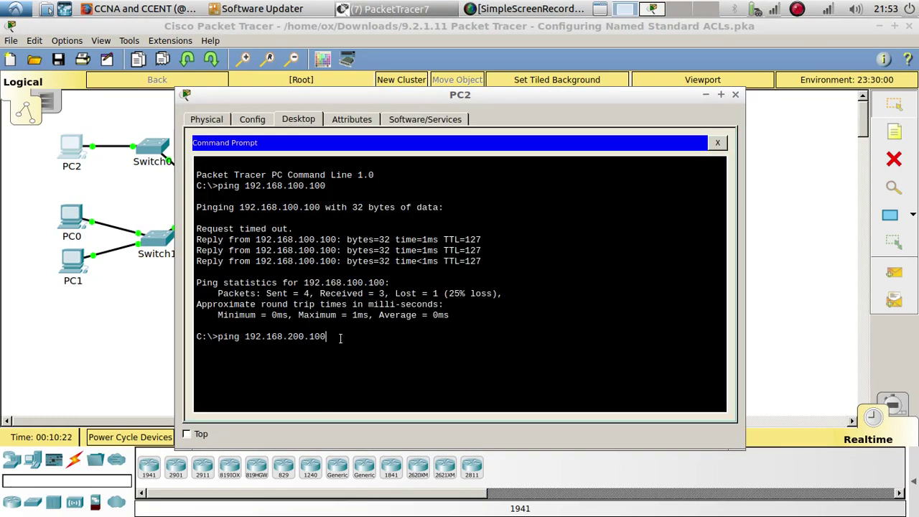
left_click_drag(219, 344, 217, 335)
right_click(220, 338)
left_click(237, 346)
left_click(310, 331)
key("Return")
Step: Ping 192.168.200.100 from PC0 and PC1, then review all results
left_click(65, 212)
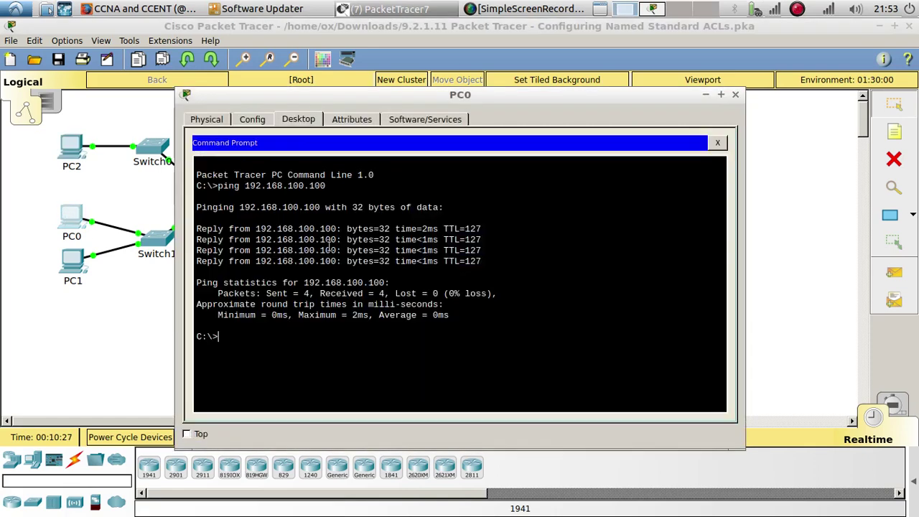
right_click(367, 343)
left_click(384, 363)
key("Return")
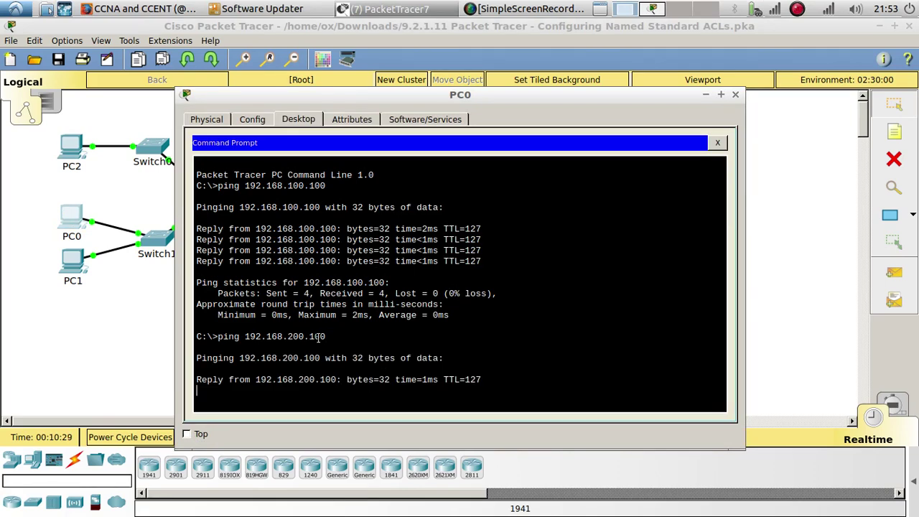
left_click(75, 265)
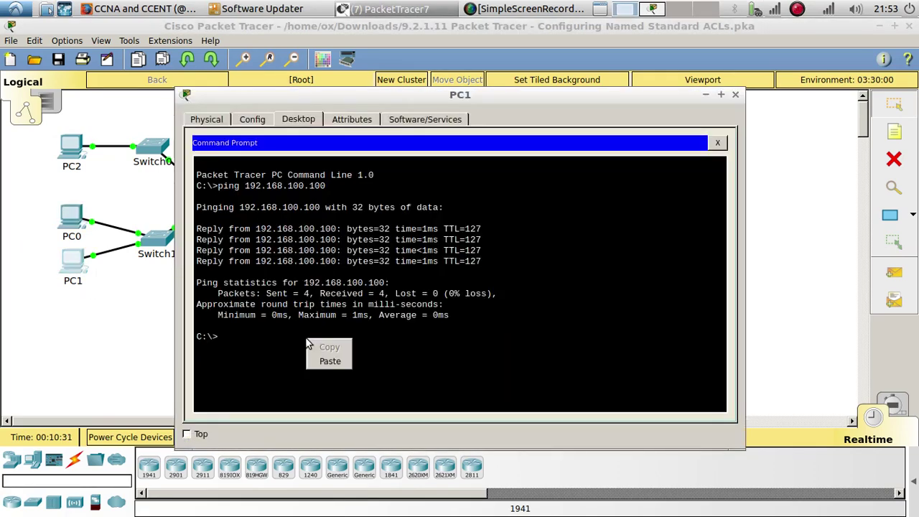
left_click(330, 361)
key("Return")
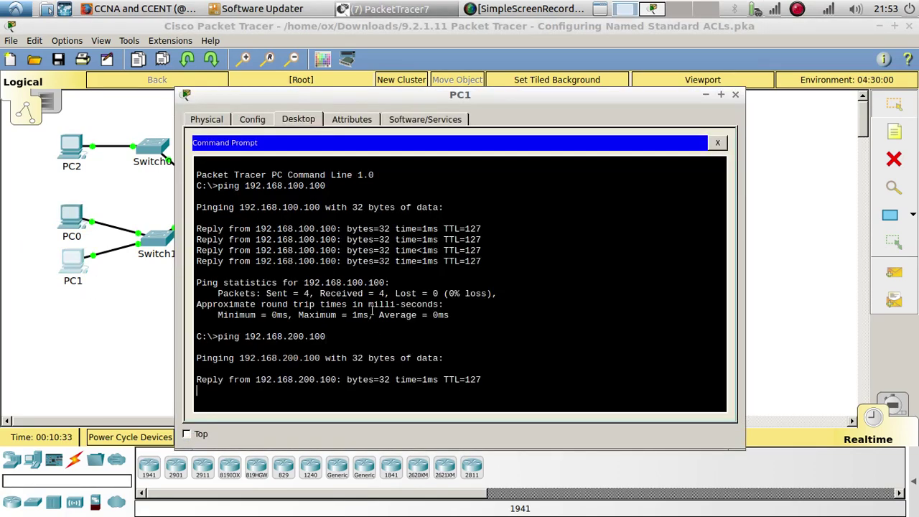
left_click(64, 217)
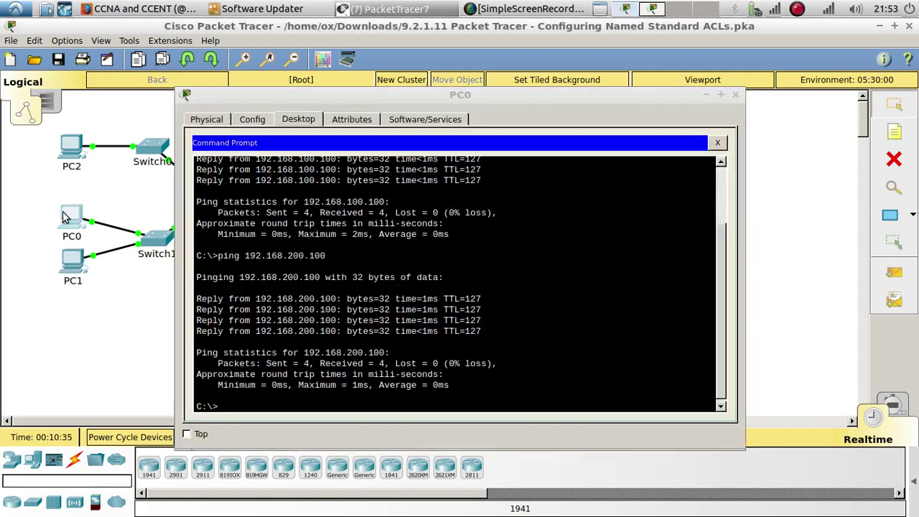
left_click(64, 148)
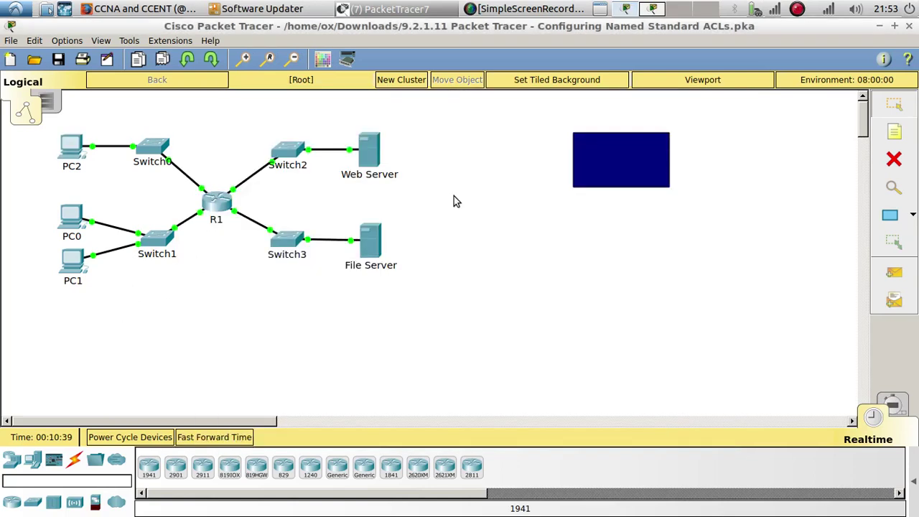
left_click(118, 330)
Step: Read Step 2's ACL commands and the name File_Server_Restrictions, then return to the topology
left_click(402, 8)
left_click(399, 46)
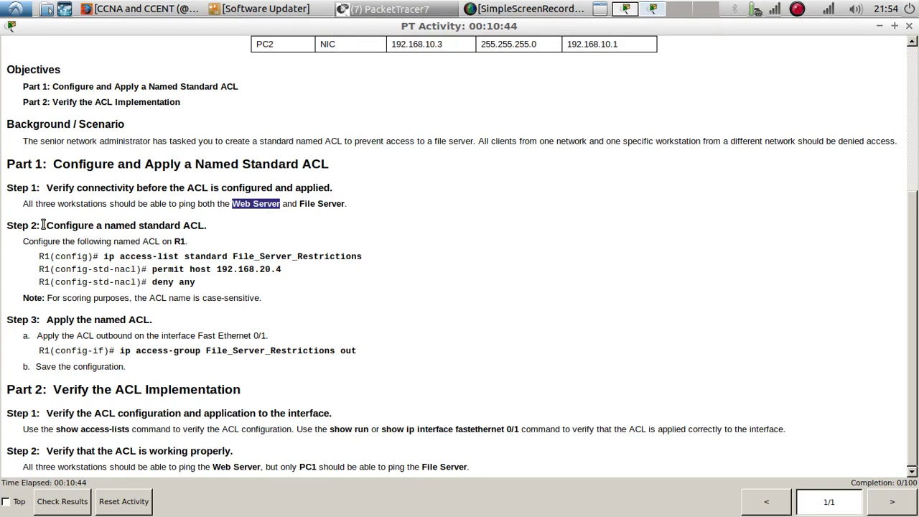
left_click_drag(42, 224, 207, 226)
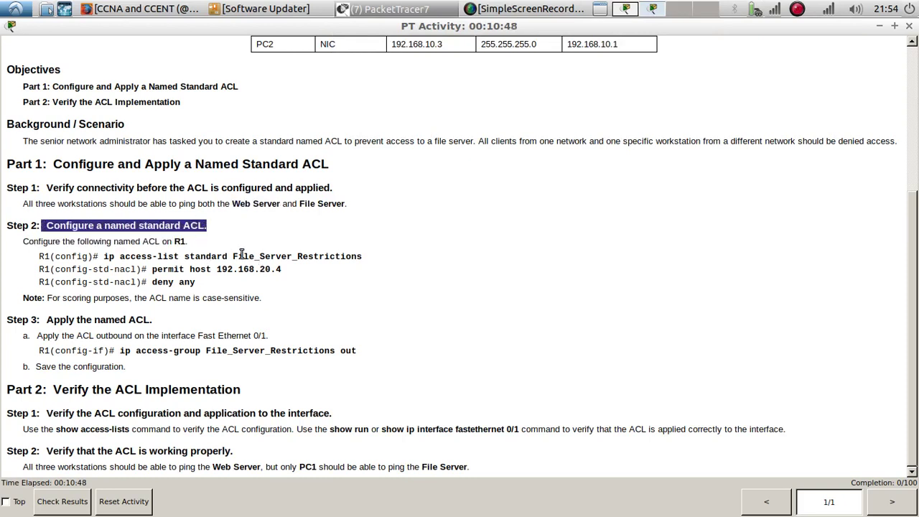
left_click_drag(235, 256, 363, 260)
key("ctrl+c")
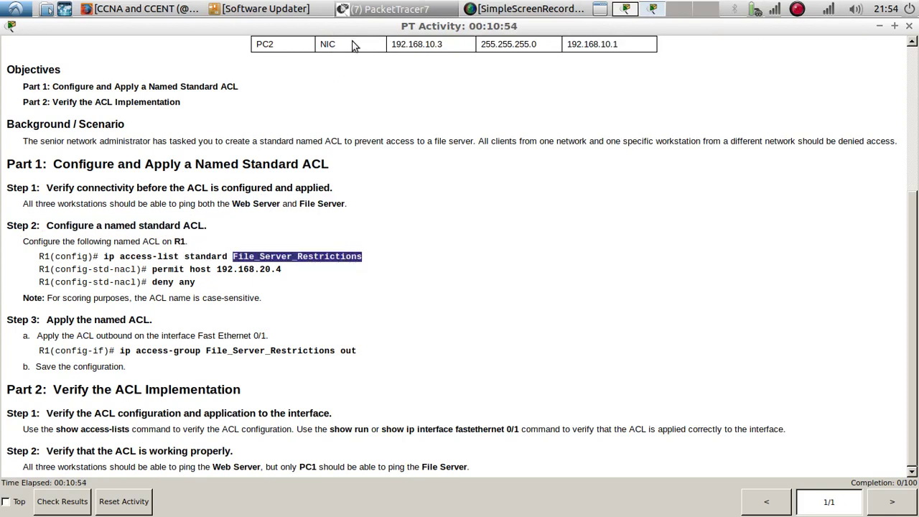
left_click(370, 8)
left_click(375, 34)
Step: Open R1's CLI and enter global configuration with 'en' and 'config t'
left_click(218, 202)
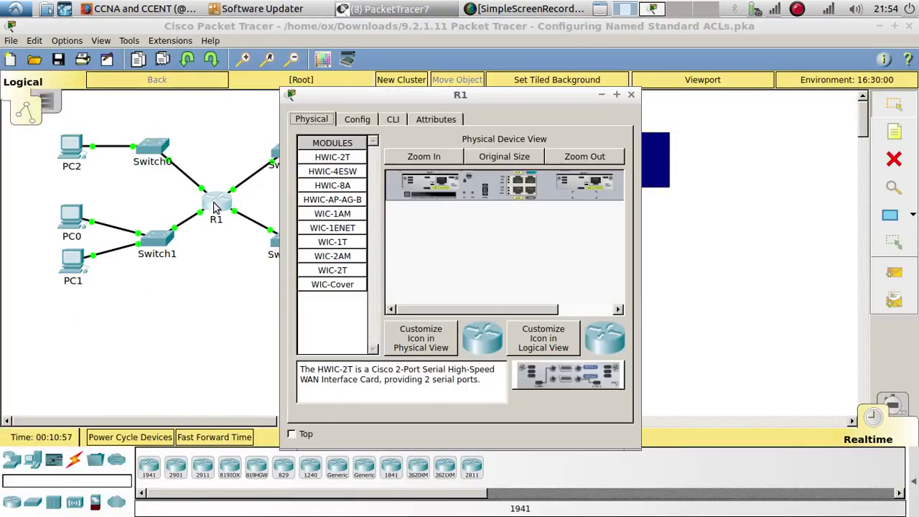
left_click(390, 120)
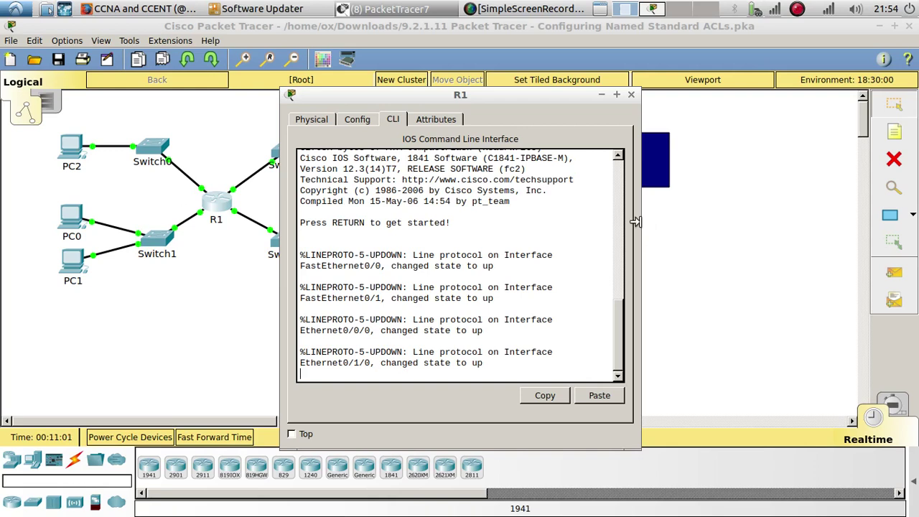
left_click_drag(636, 222, 728, 226)
key("Return")
key("Return")
key("Return")
type("en")
key("Return")
type("config ")
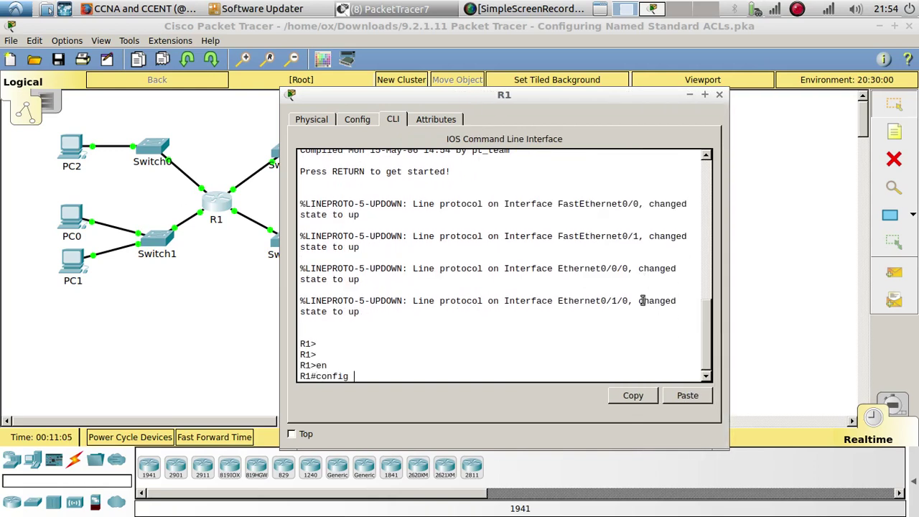
type("t")
key("Return")
key("Return")
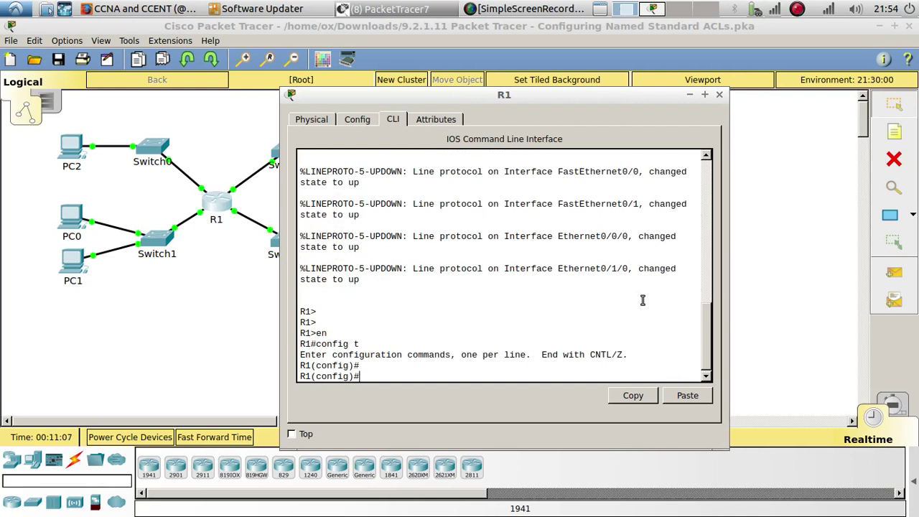
Step: Build the partial command 'ip access-list standard' at R1's config prompt
type("acc")
key("Tab")
type("s")
key("Tab")
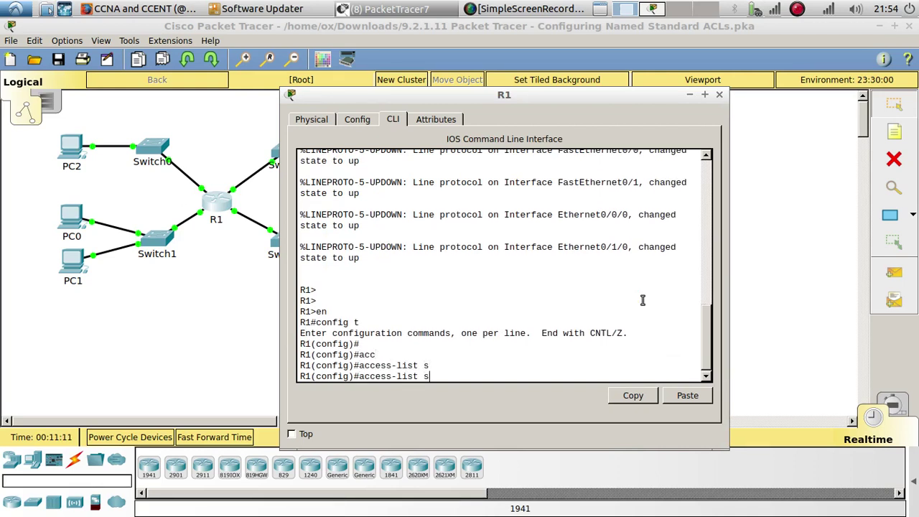
key("BackSpace")
type("?")
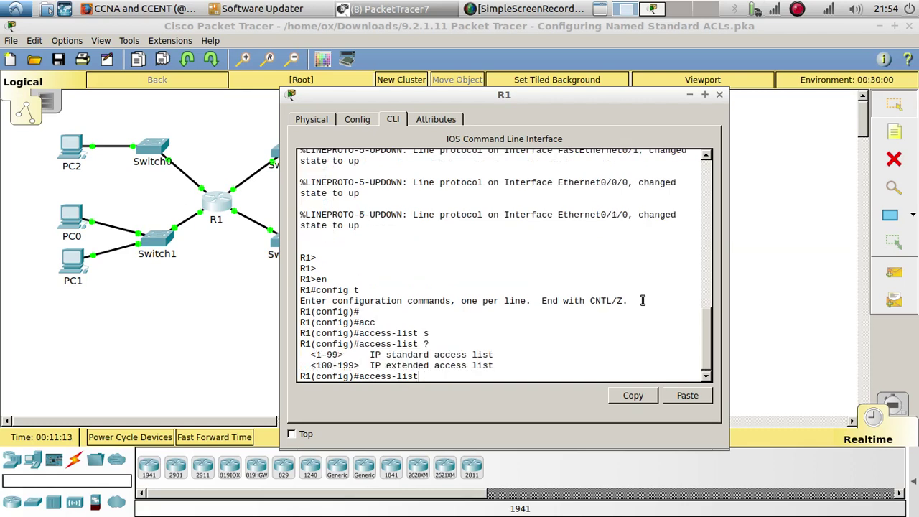
key("BackSpace")
key("BackSpace")
key("BackSpace")
key("BackSpace")
key("BackSpace")
key("BackSpace")
type("ip")
type(" aacc")
type("cc")
key("Tab")
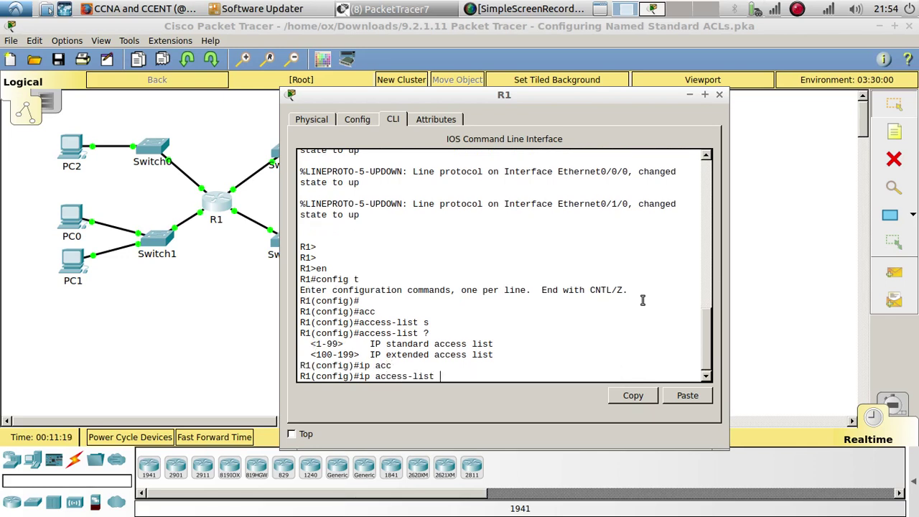
type("?")
type("st")
key("Tab")
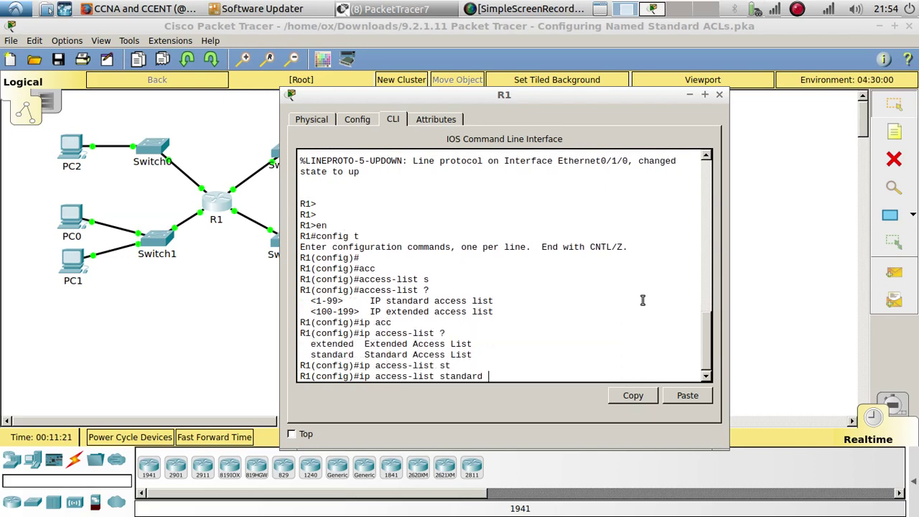
right_click(551, 380)
Step: Run 'ip access-list standard File_Server_Restrictions' to enter named ACL configuration mode
left_click(563, 400)
left_click(388, 8)
left_click(391, 41)
left_click(337, 8)
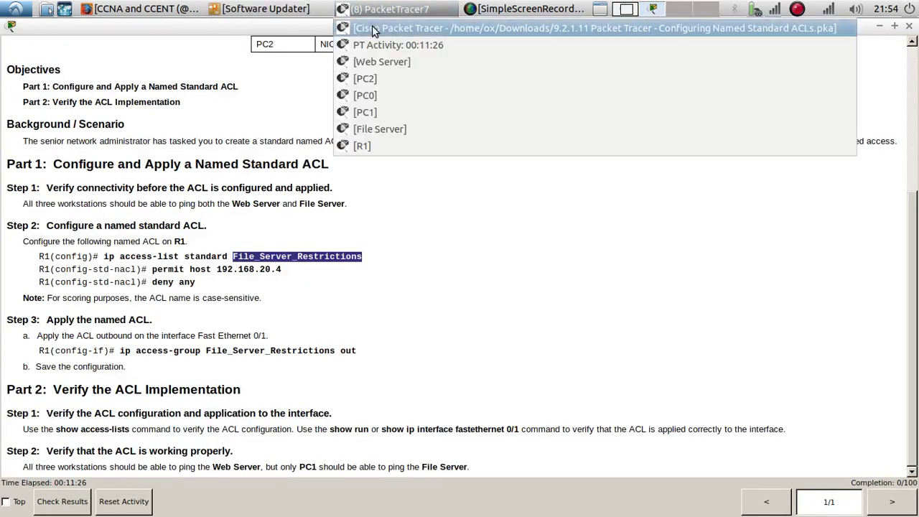
left_click(374, 31)
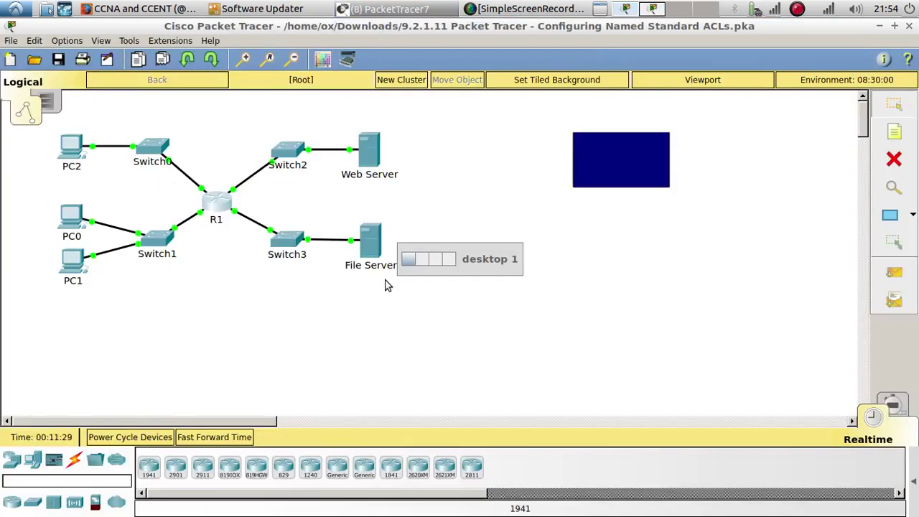
left_click(217, 203)
left_click_drag(467, 94, 618, 74)
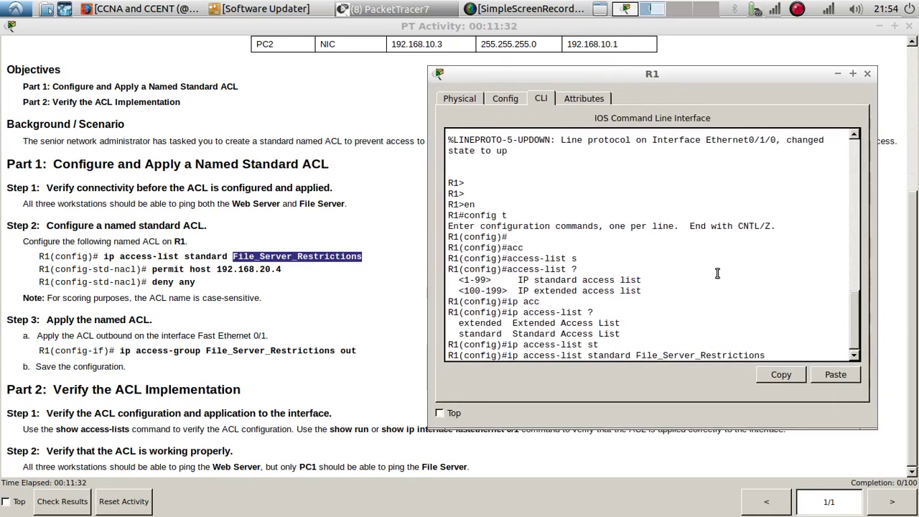
key("Return")
key("Return")
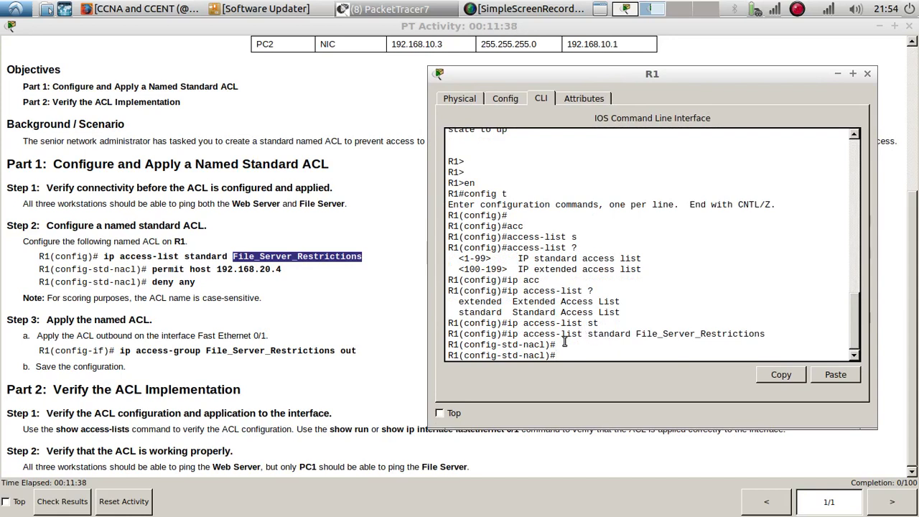
left_click_drag(545, 344, 463, 345)
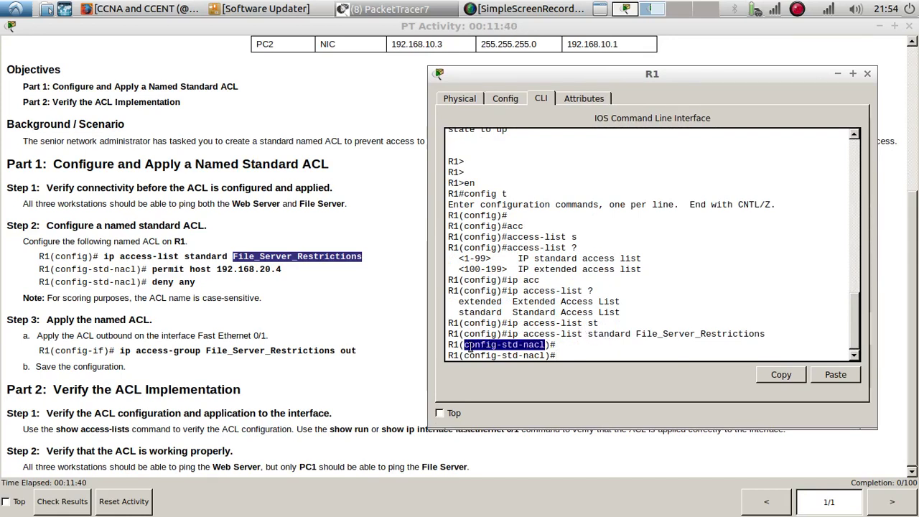
left_click(575, 343)
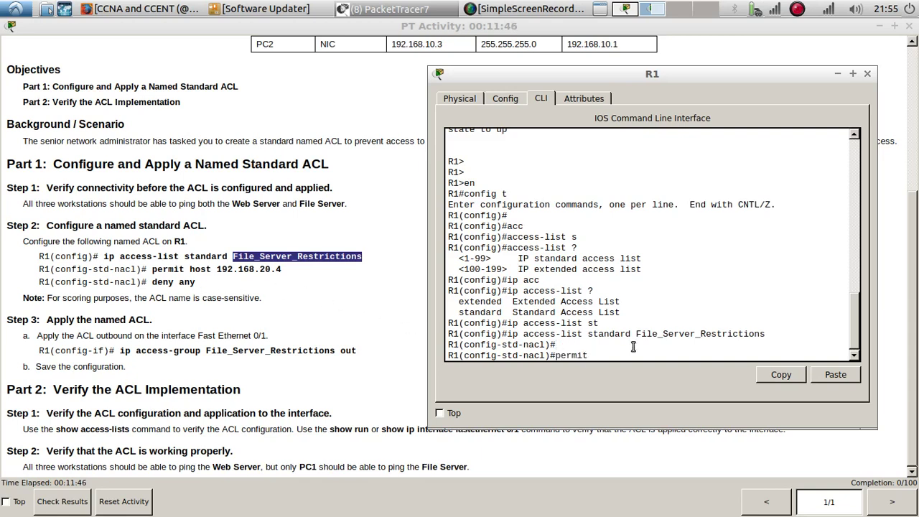
Step: Add the rules 'permit host 192.168.20.4' and 'deny any' to the ACL
type("permit ho")
key("Tab")
type("192.168.")
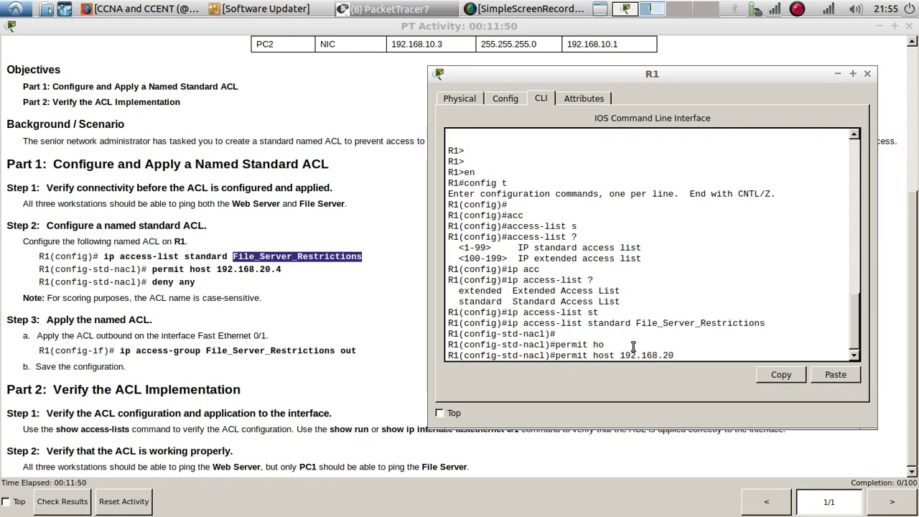
type("20.4")
key("Return")
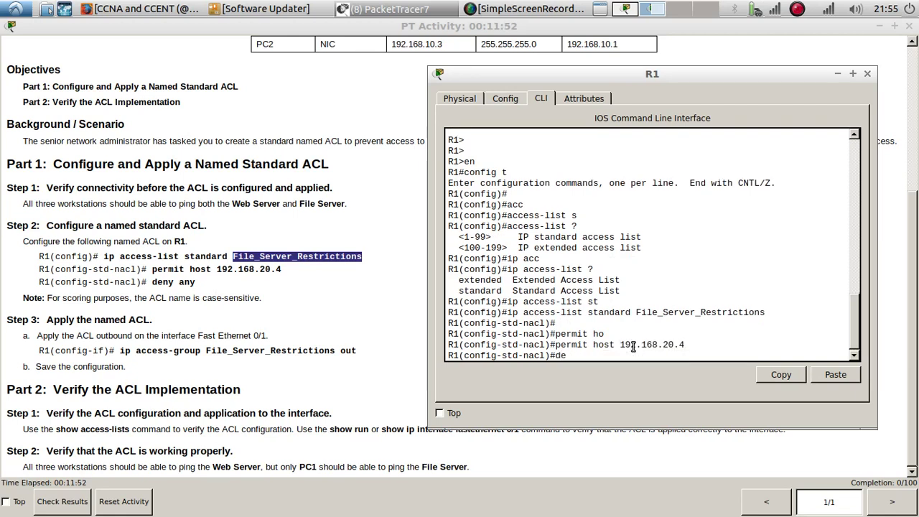
type("deny any")
key("Return")
key("Return")
key("Return")
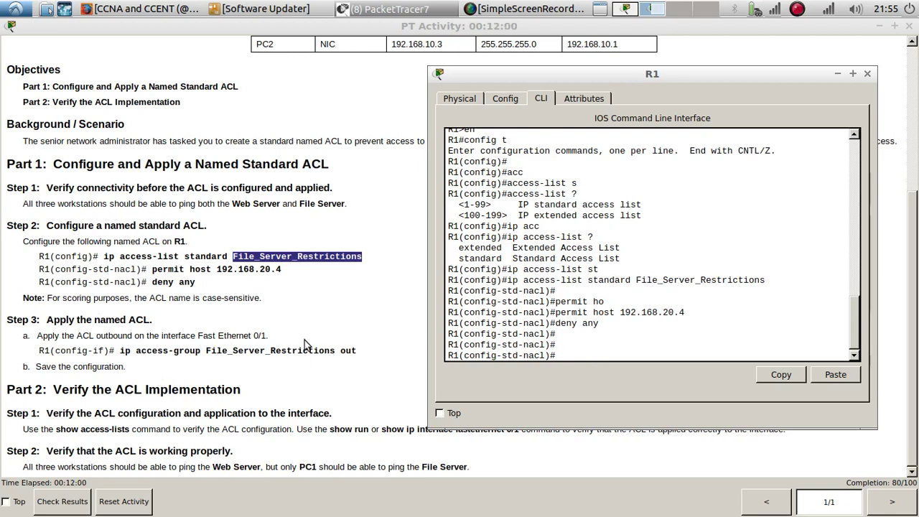
Step: Enter interface Fa0/1 and issue 'ip access-group File_Server_Restrictions'
type("e")
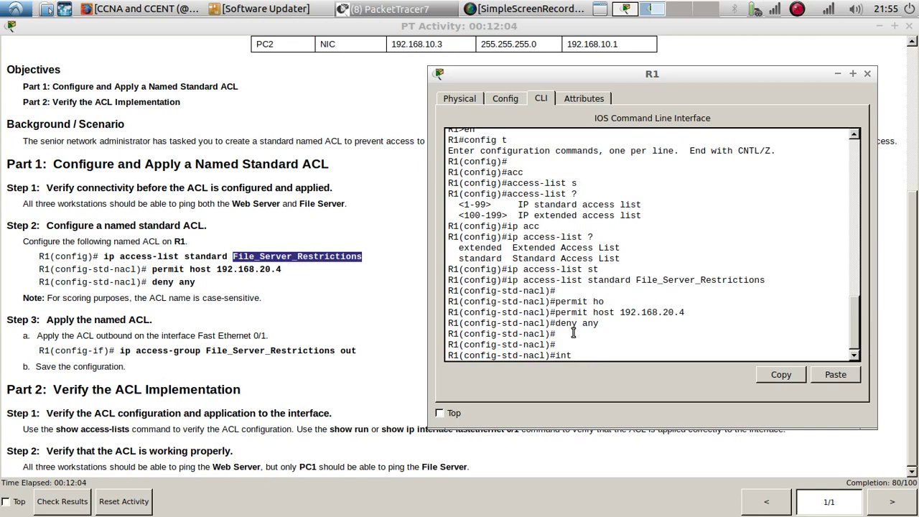
type("0/1")
key("Return")
key("Return")
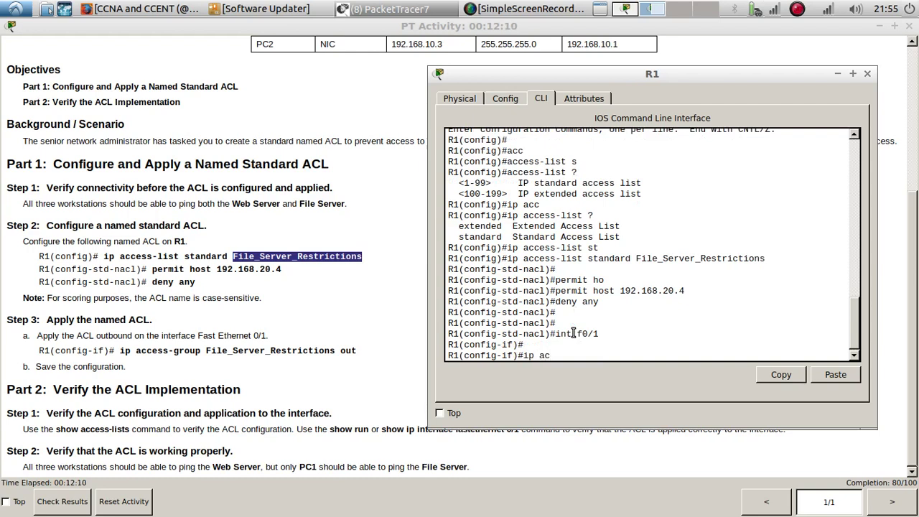
type("ip acc")
key("Tab")
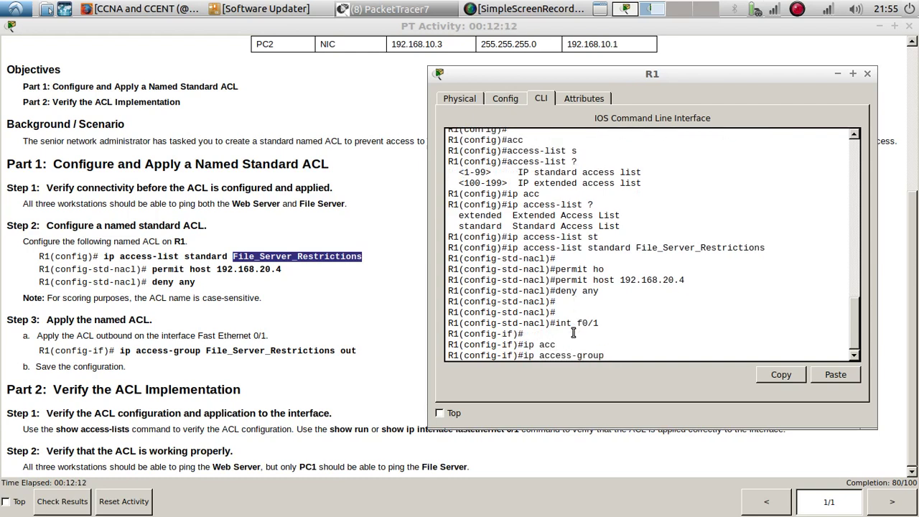
key("BackSpace")
left_click(816, 376)
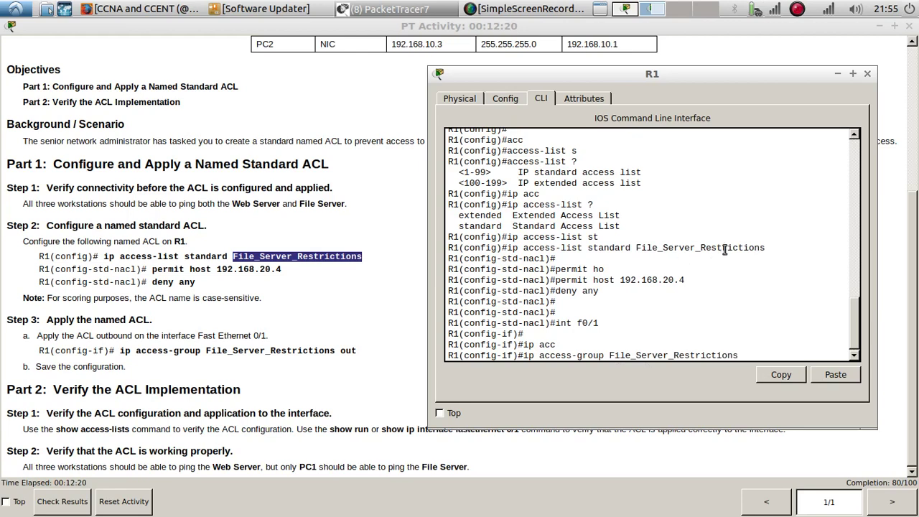
key("Return")
key("Return")
key("Return")
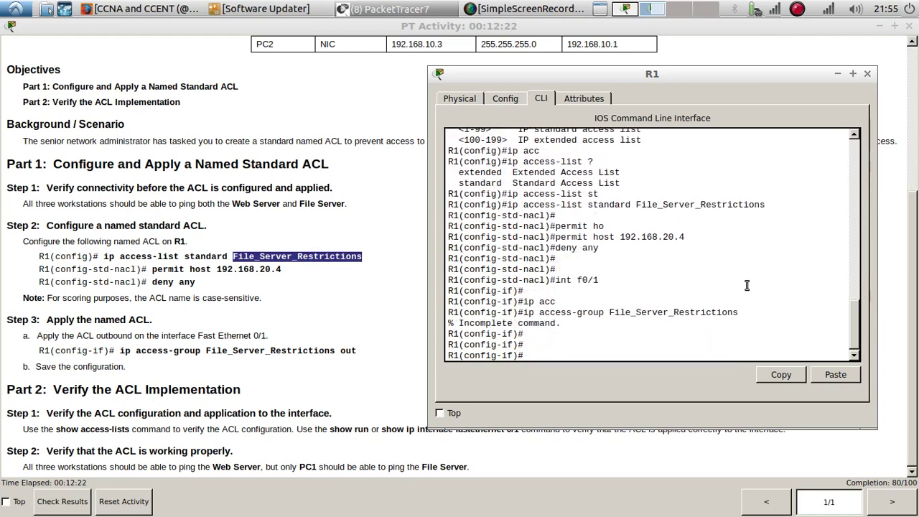
Step: Reissue the access-group command with 'out' and check the activity's completion
key("Up")
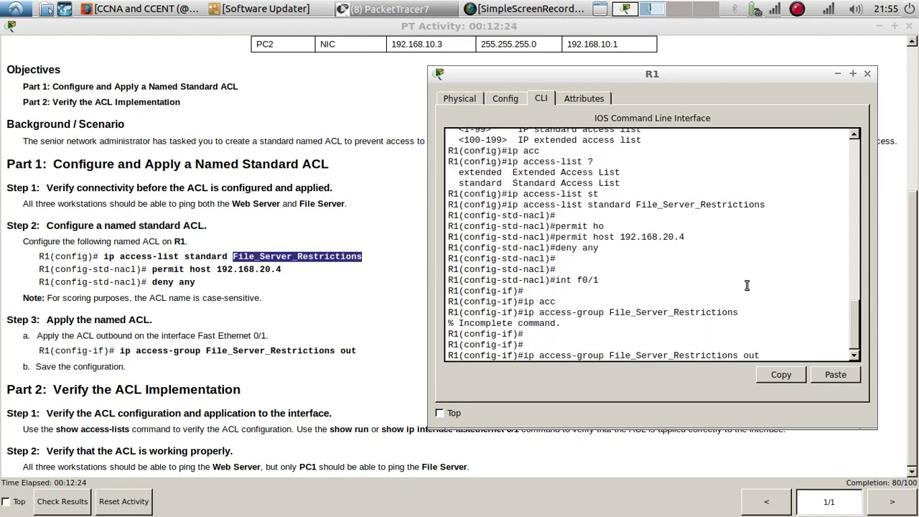
type("out")
key("Return")
key("Return")
key("Return")
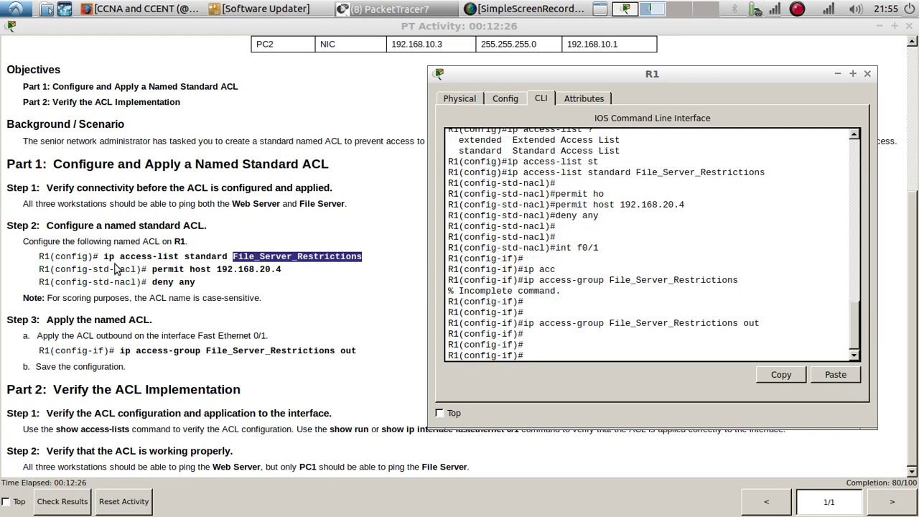
left_click(248, 377)
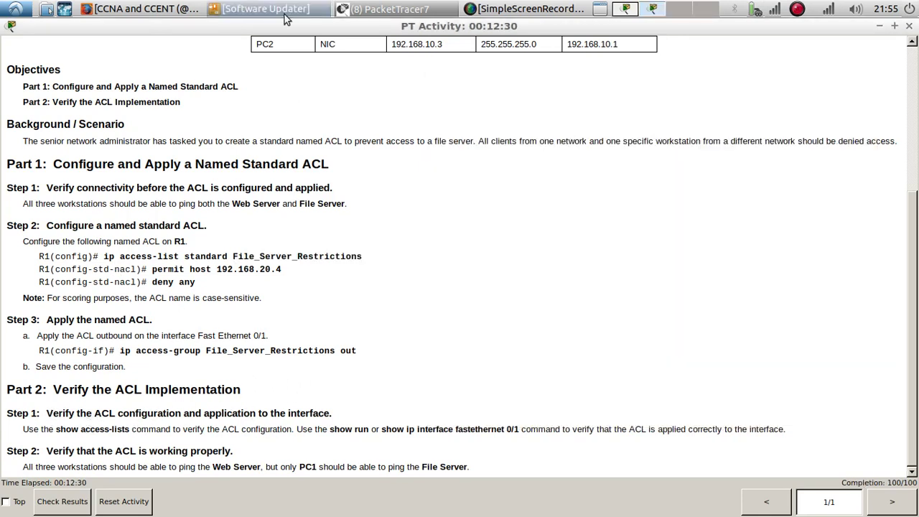
left_click(362, 9)
left_click(385, 57)
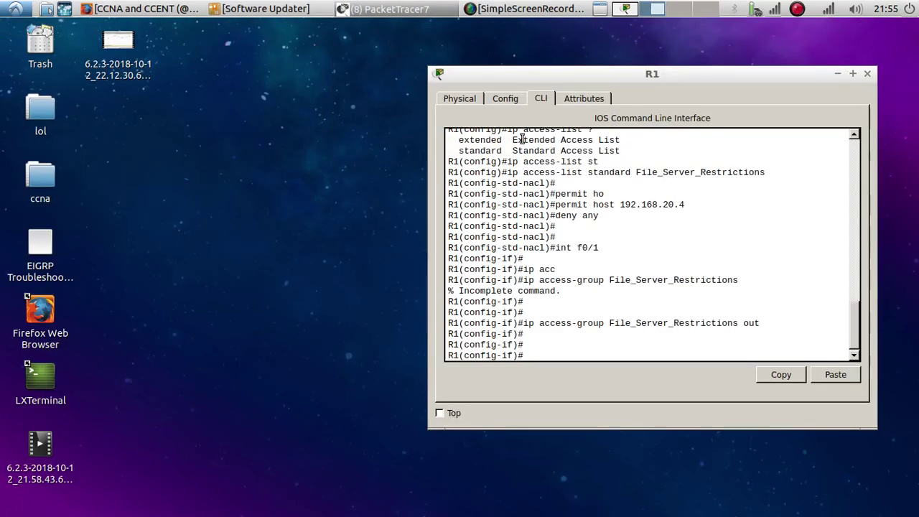
Step: In R1's console, exit configuration mode with end and run show access-lists
left_click(388, 9)
left_click(410, 43)
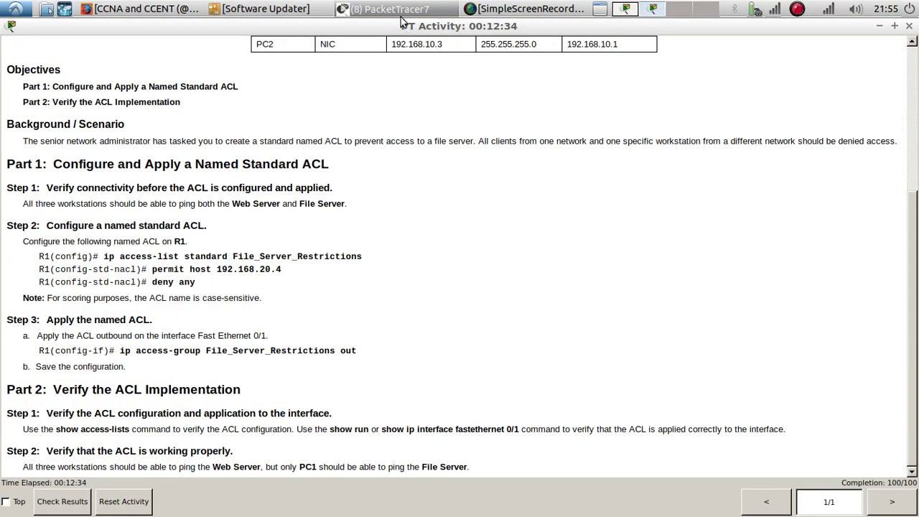
left_click(401, 10)
left_click(388, 143)
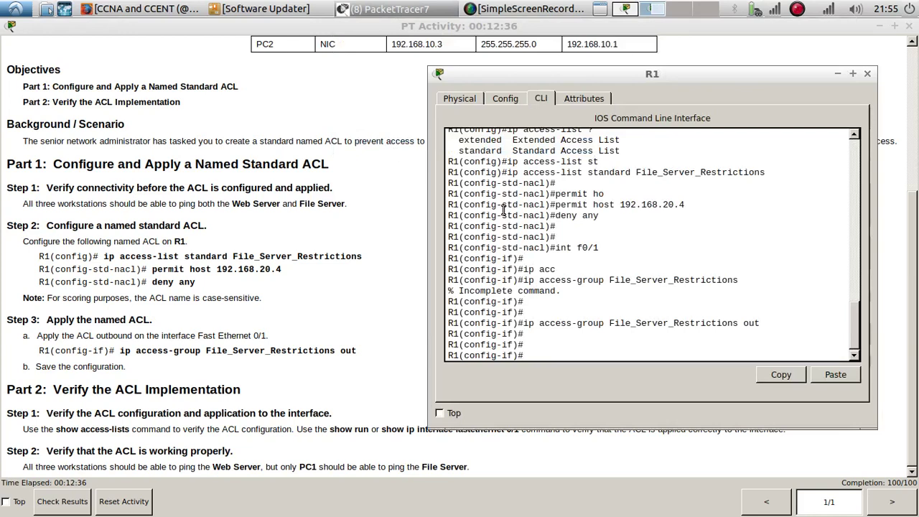
type("end")
key("Return")
key("Return")
type("sho")
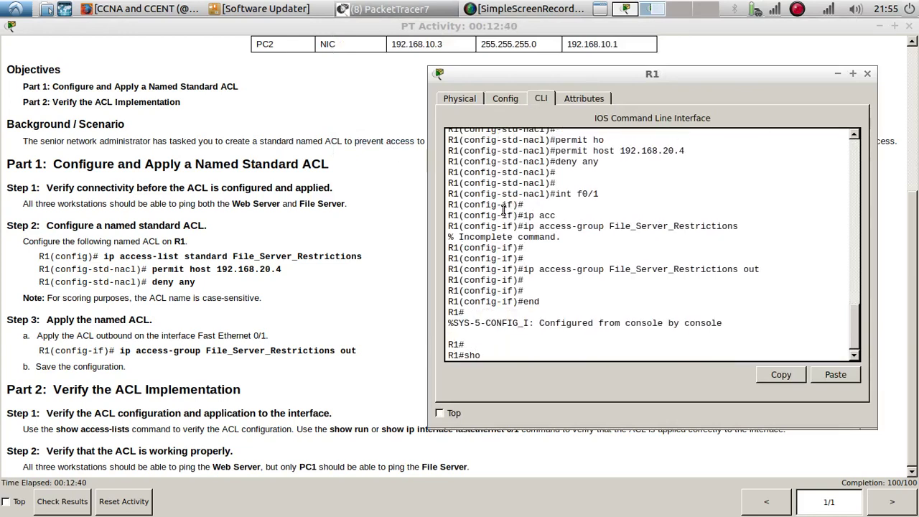
type("w acc")
key("Tab")
key("Return")
key("Return")
key("Return")
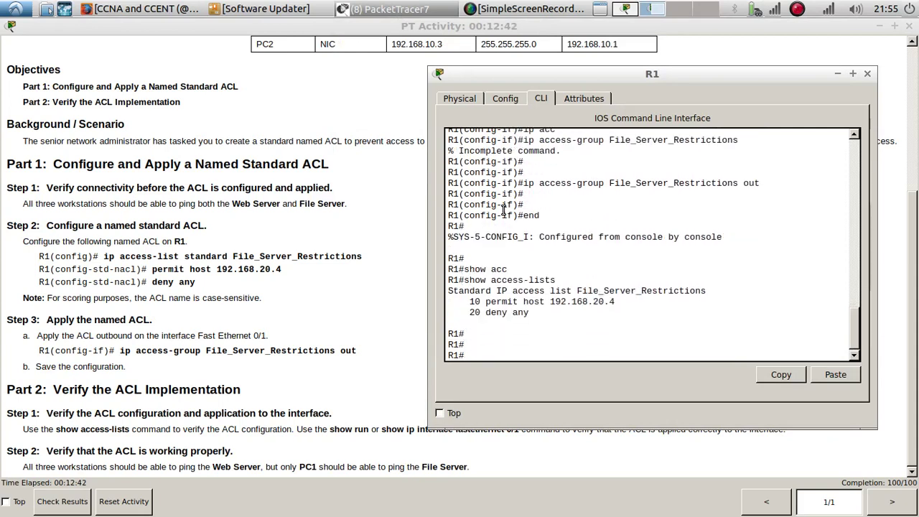
Step: Highlight File_Server_Restrictions entries: permit host 192.168.20.4 and deny any
left_click_drag(448, 291, 708, 295)
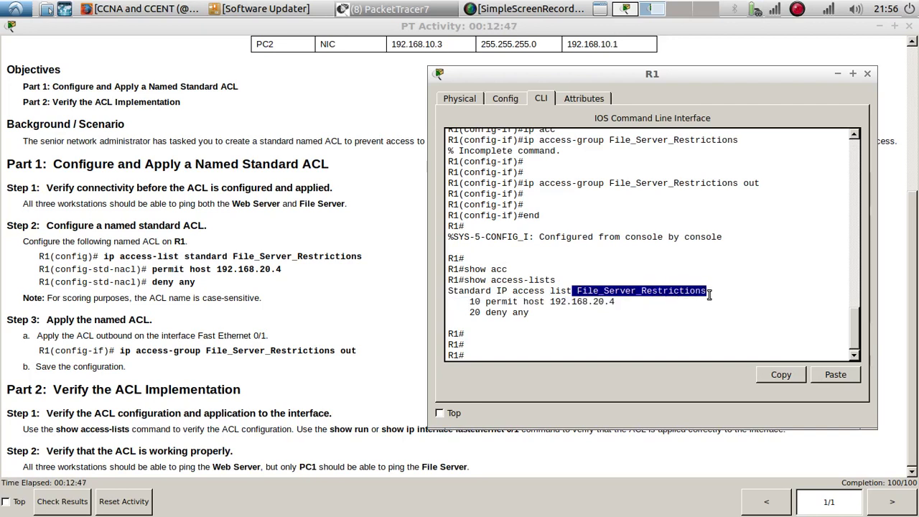
left_click(471, 303)
left_click_drag(472, 302, 621, 302)
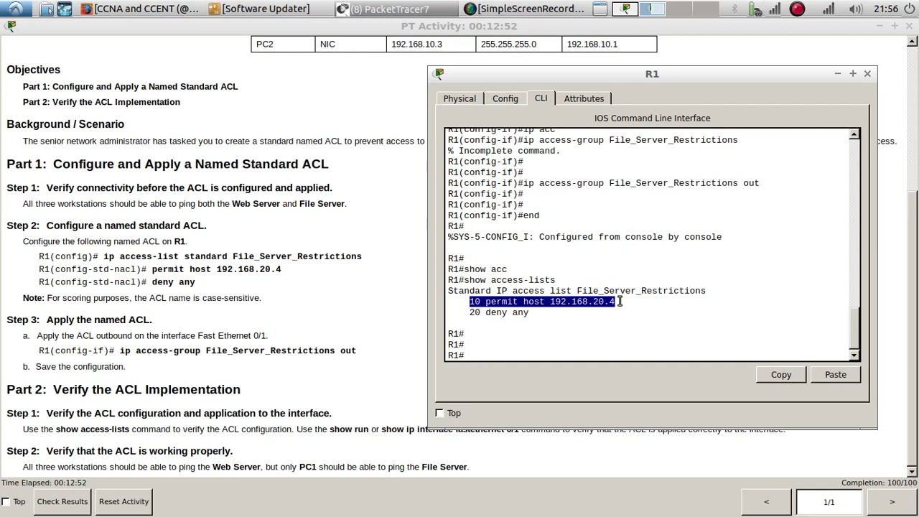
left_click_drag(467, 313, 625, 305)
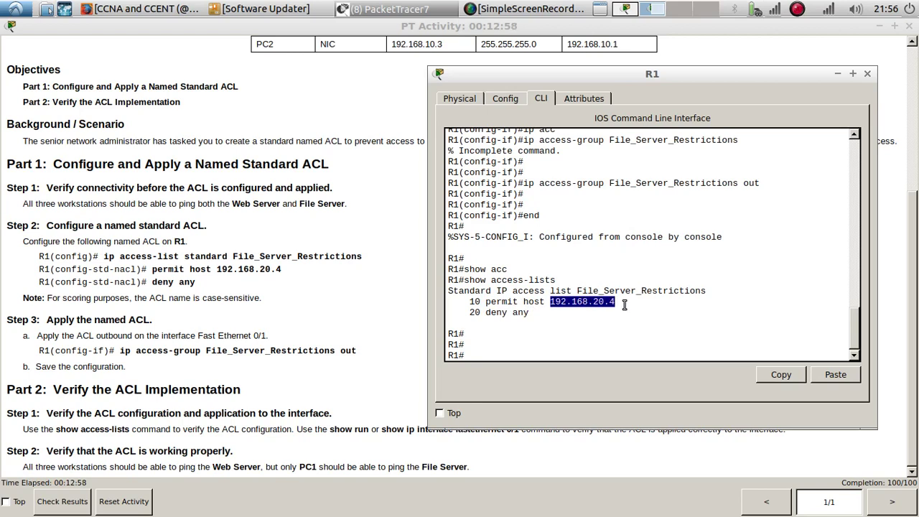
left_click(321, 277)
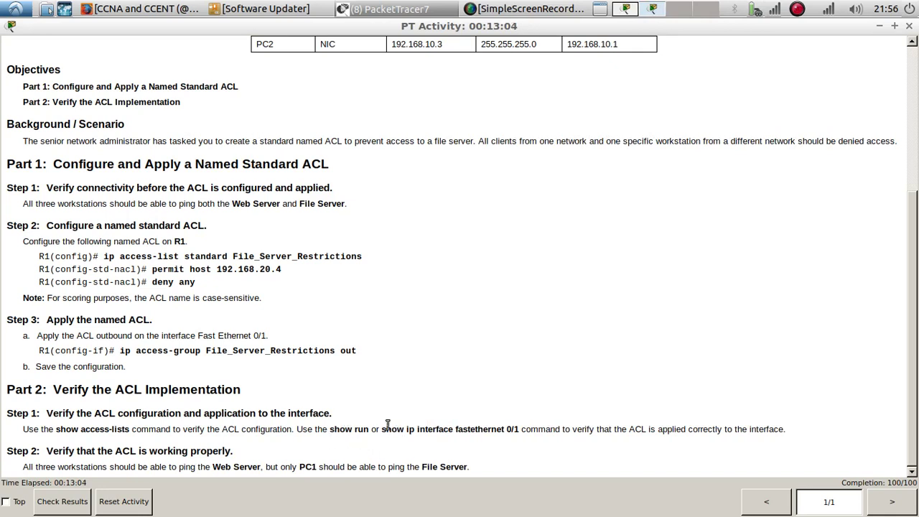
left_click(384, 8)
left_click(413, 146)
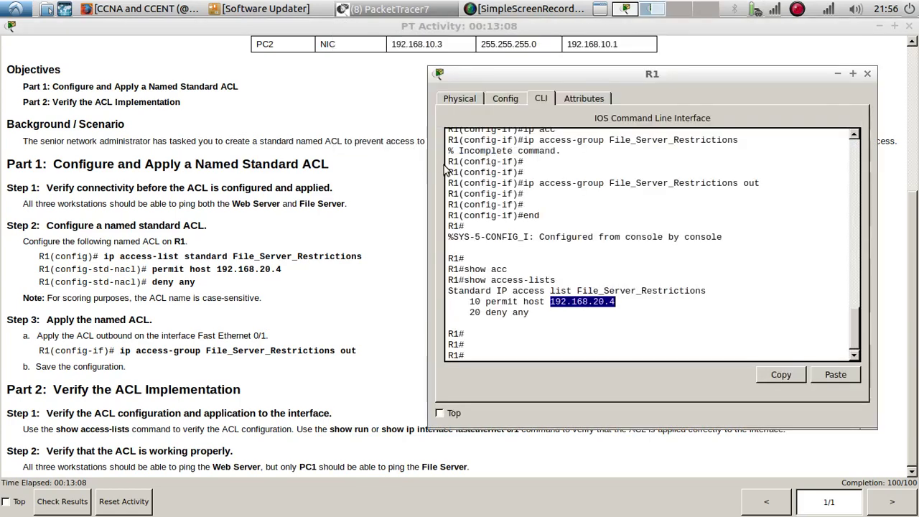
Step: Run show ip interface f0/1 on R1 and page through the full output
type("show")
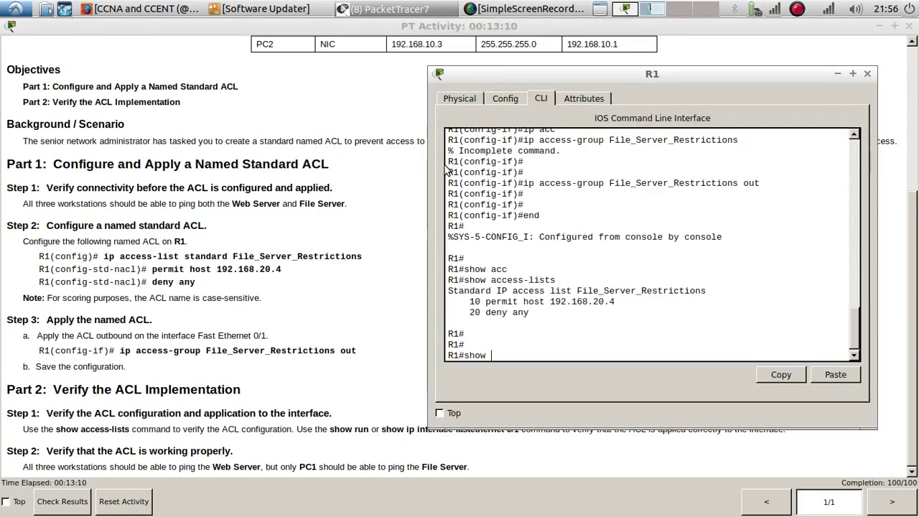
type(" ip in")
key("Tab")
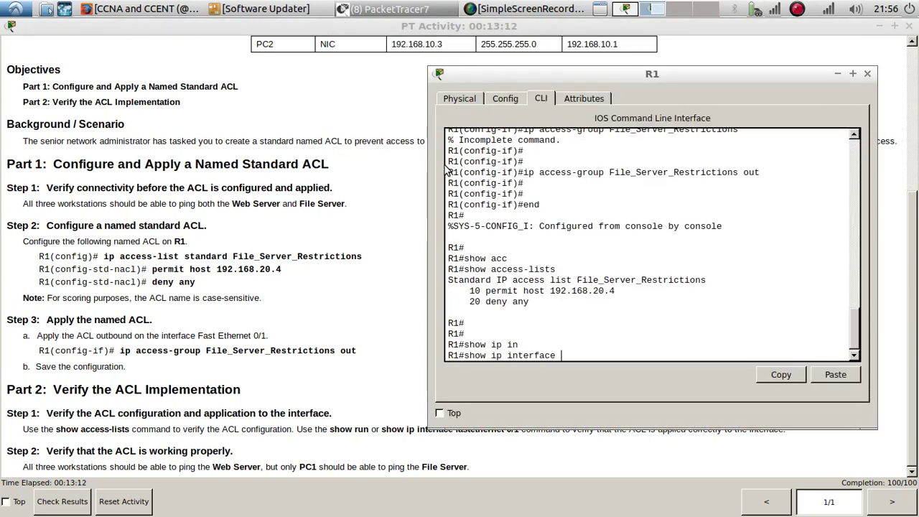
type("f0/1")
key("Return")
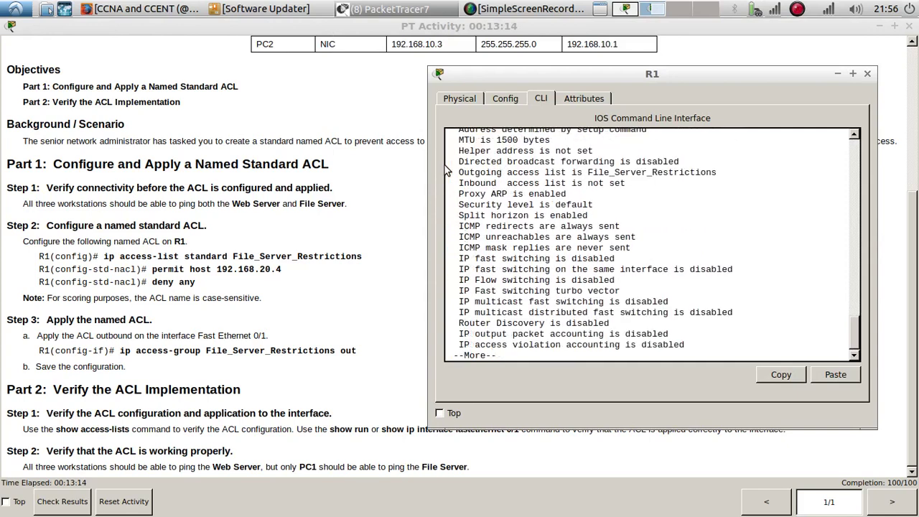
scroll(659, 248, "up", 5)
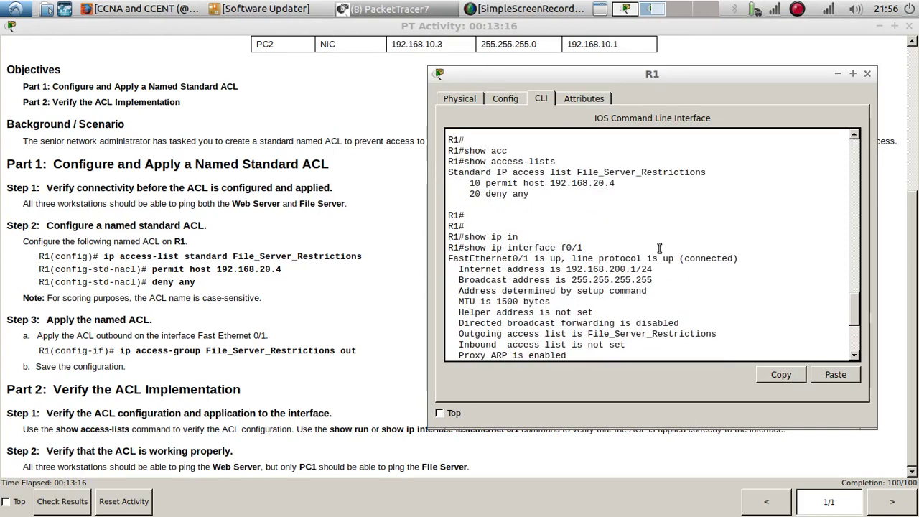
key("Return")
key("space")
key("Return")
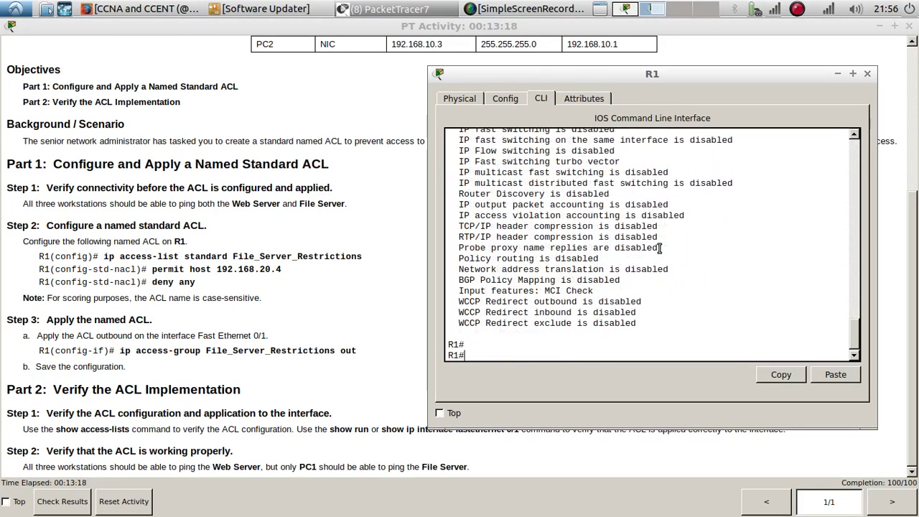
Step: Highlight Fa0/1's outgoing access list File_Server_Restrictions and the unset inbound list line
scroll(481, 316, "up", 4)
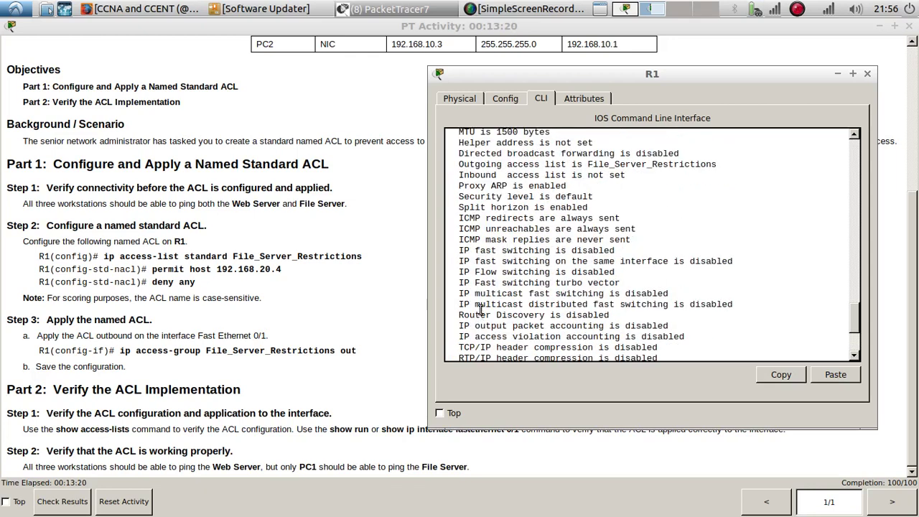
scroll(481, 309, "up", 3)
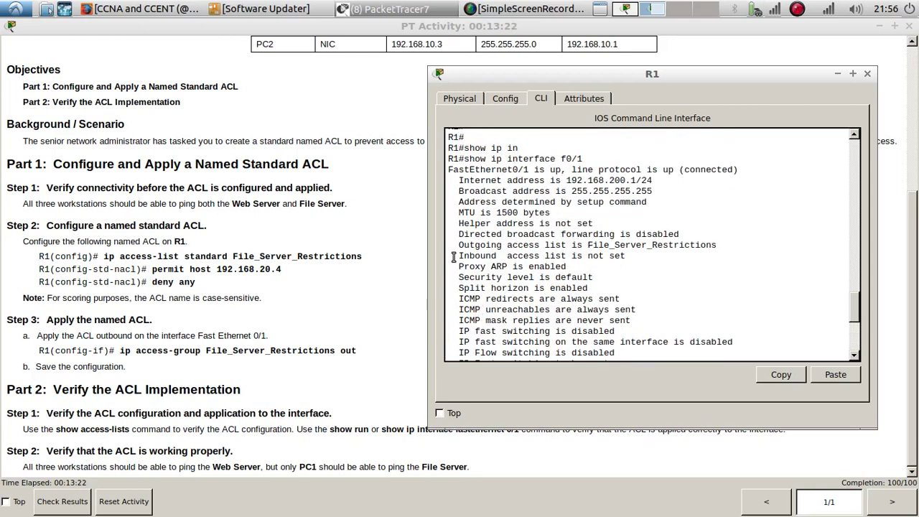
left_click_drag(459, 245, 718, 247)
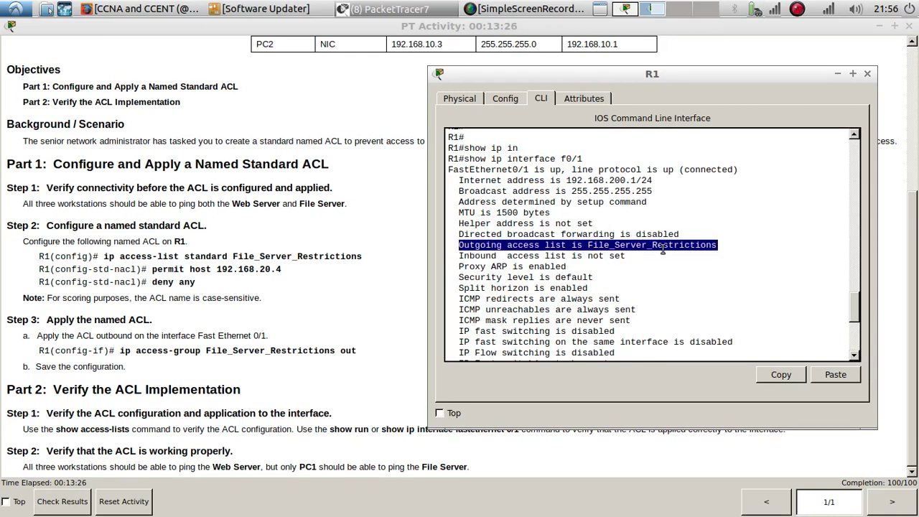
left_click_drag(627, 256, 459, 257)
left_click(323, 336)
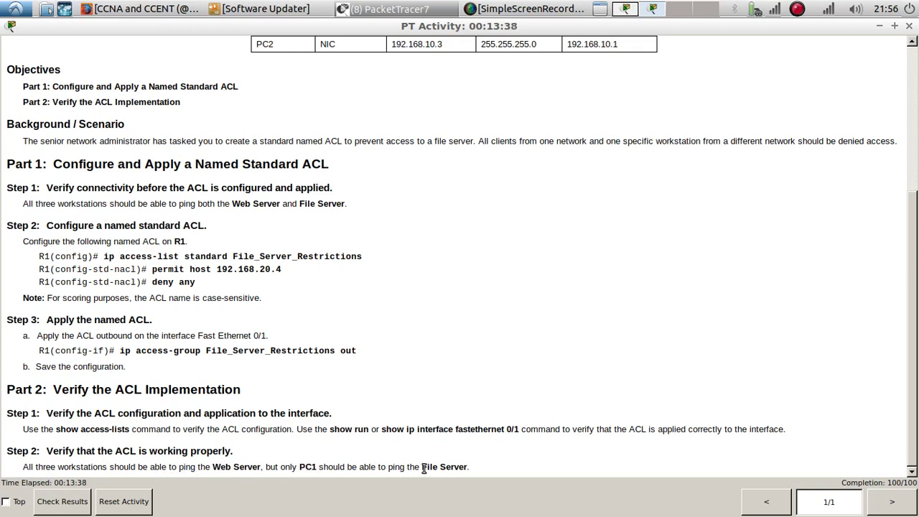
Step: Mark the Web and File Server targets in the instructions, then re-ping the File Server from PC2
left_click_drag(422, 471, 468, 474)
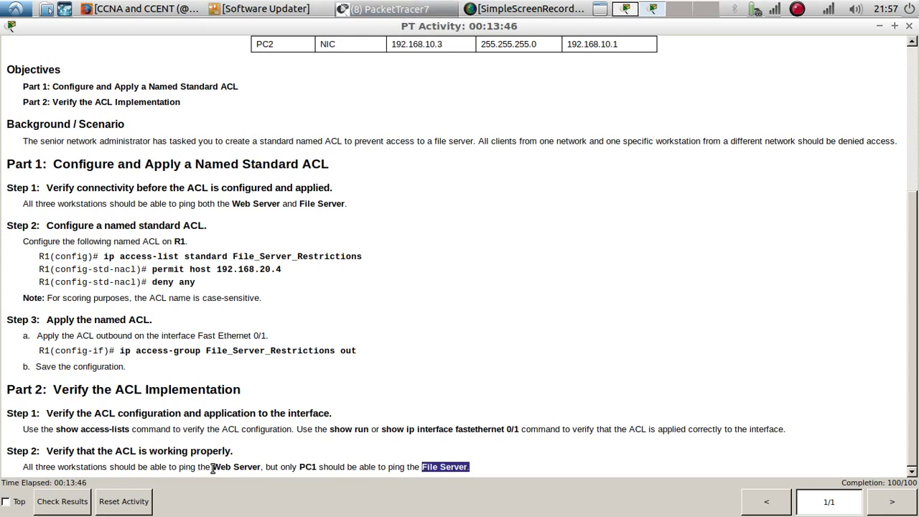
left_click_drag(213, 467, 261, 468)
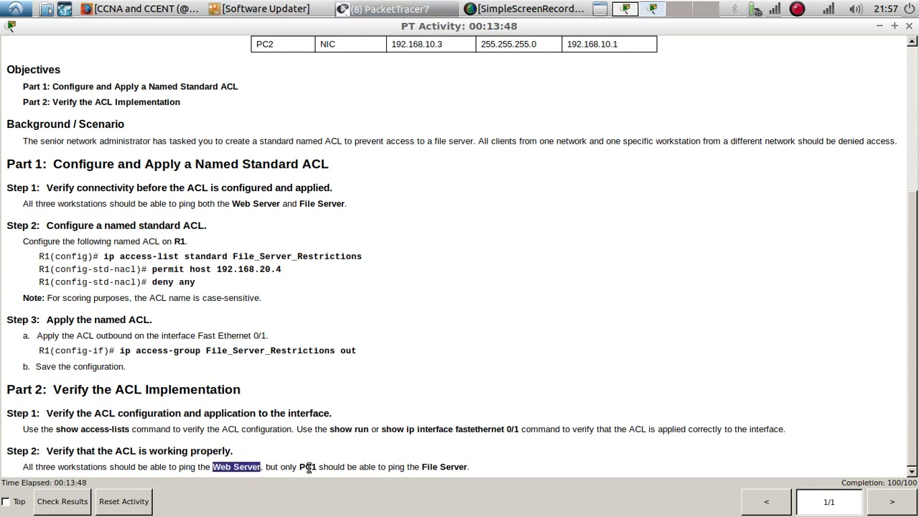
left_click_drag(422, 468, 468, 469)
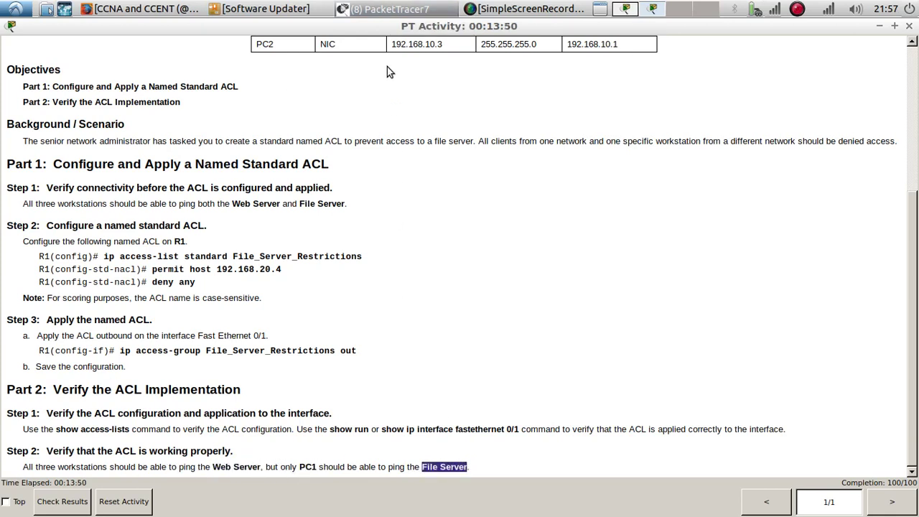
left_click(384, 8)
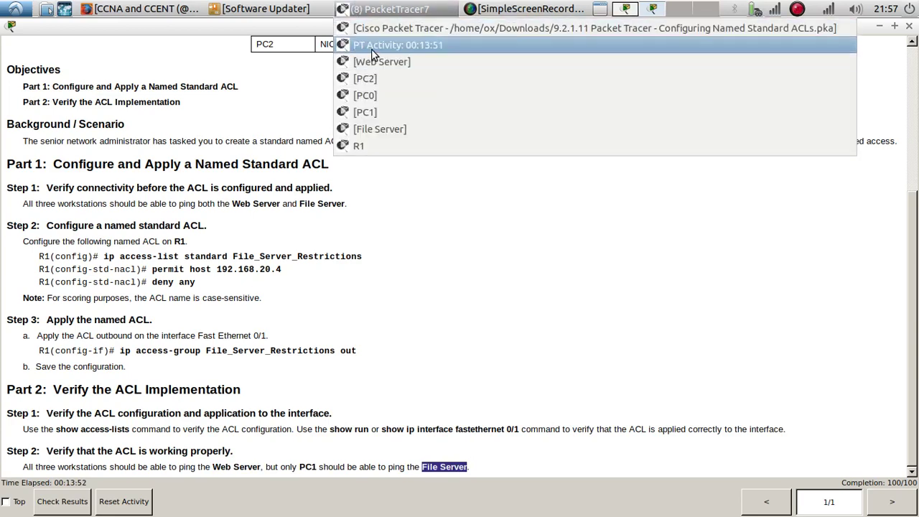
left_click(364, 81)
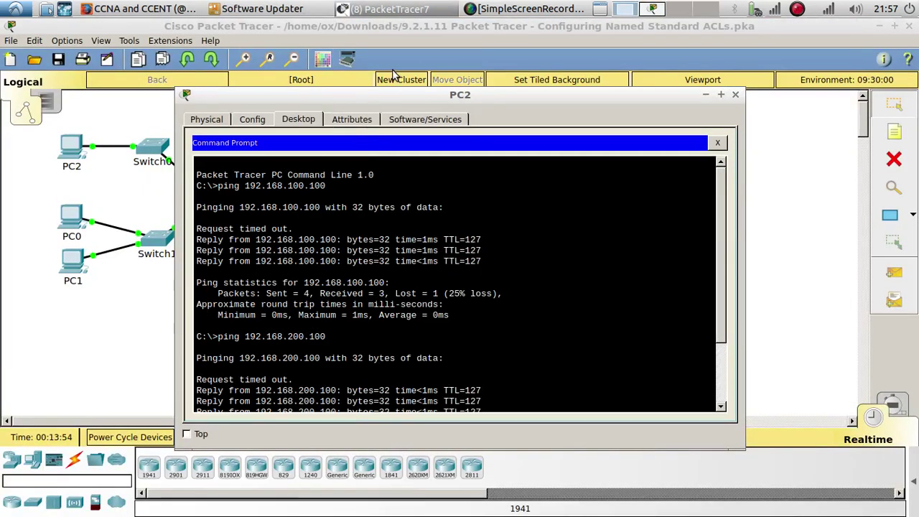
left_click_drag(388, 101, 438, 55)
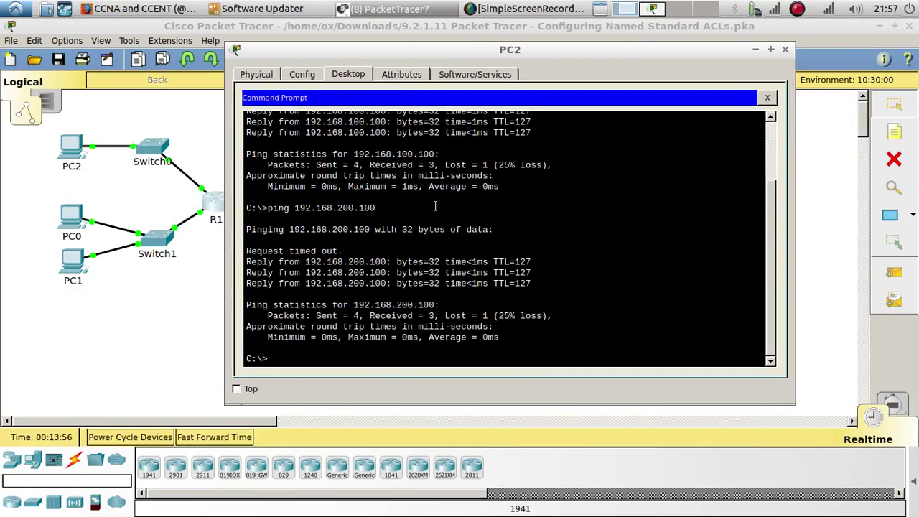
key("Up")
key("Return")
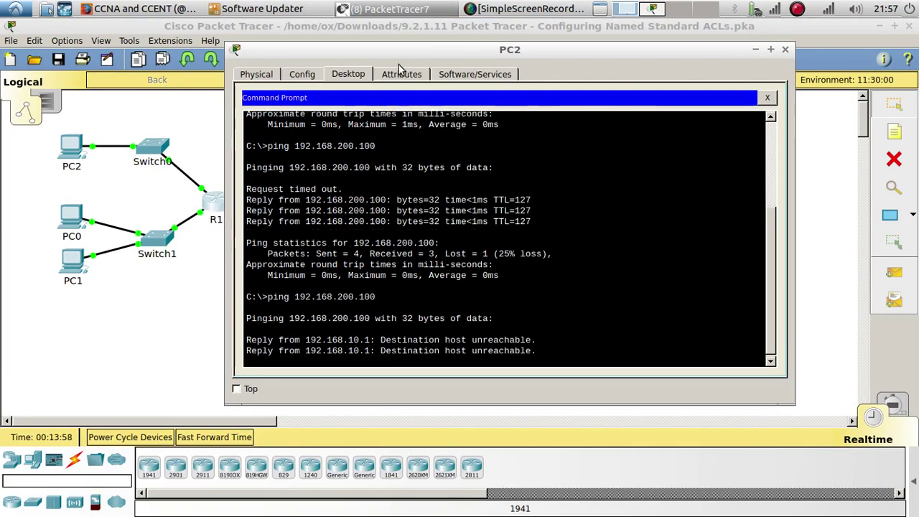
left_click_drag(405, 56, 604, 105)
Step: Ping the File Server 192.168.200.100 from PC0 and PC2
left_click(75, 228)
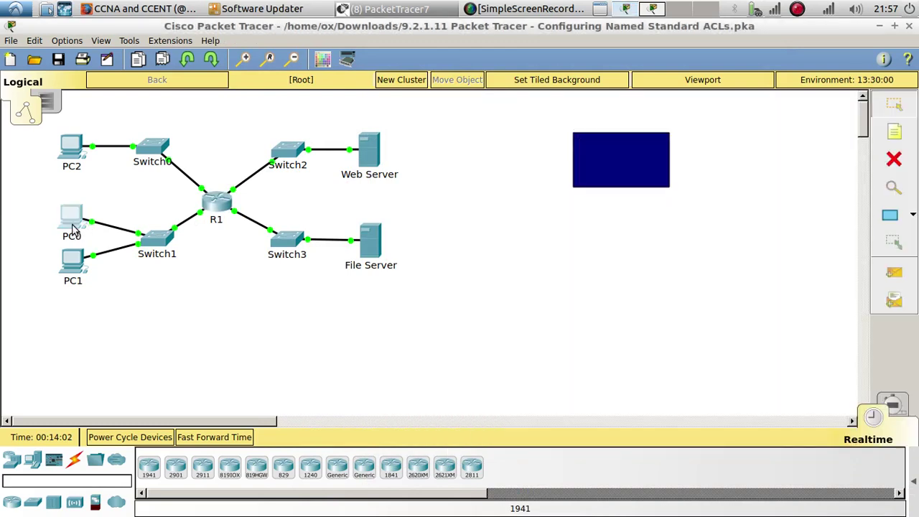
key("Up")
key("Return")
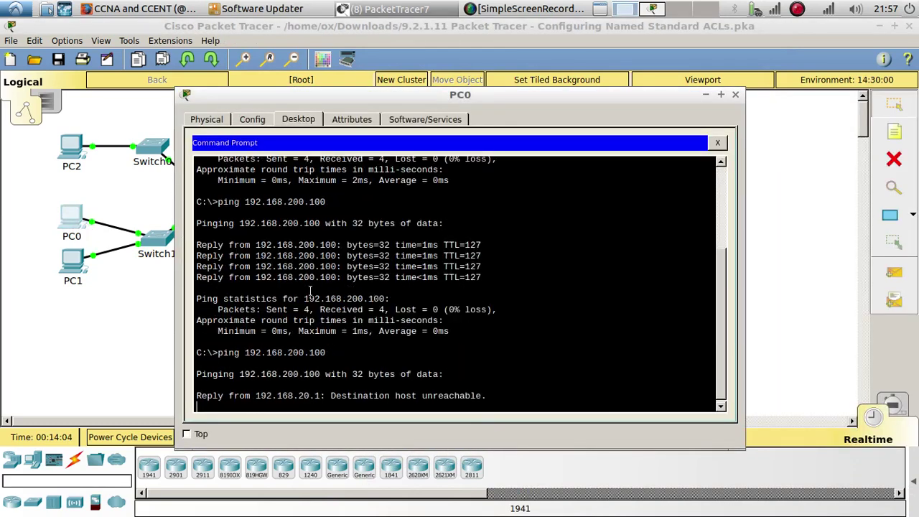
left_click(69, 152)
key("Up")
key("Return")
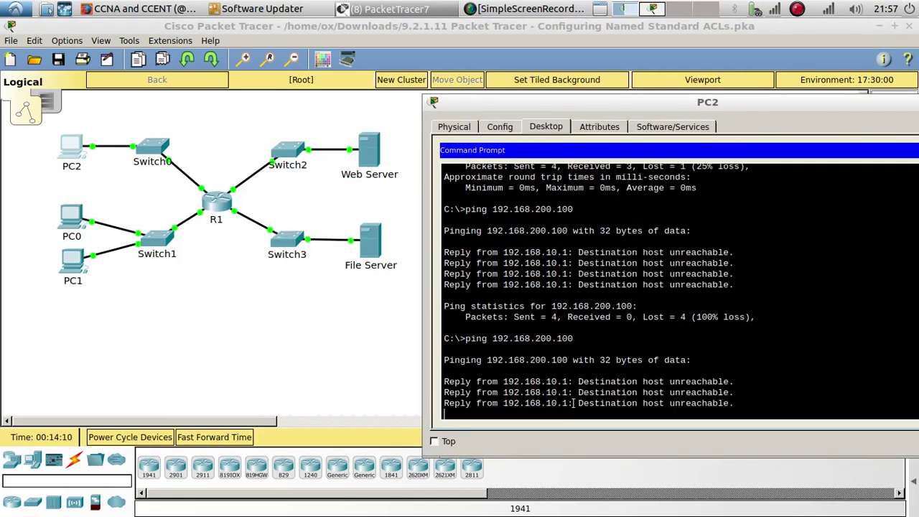
Step: Ping the Web Server 192.168.100.100 from PC2 and PC0
key("Up")
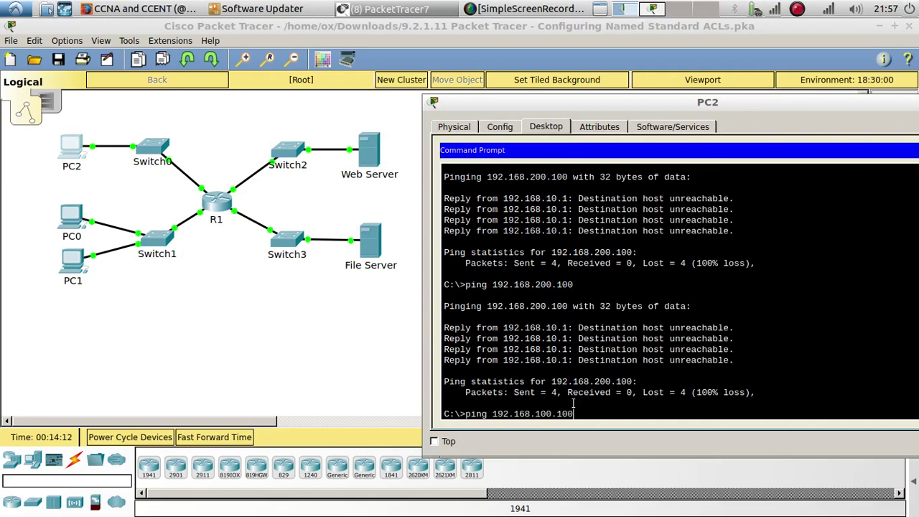
key("Return")
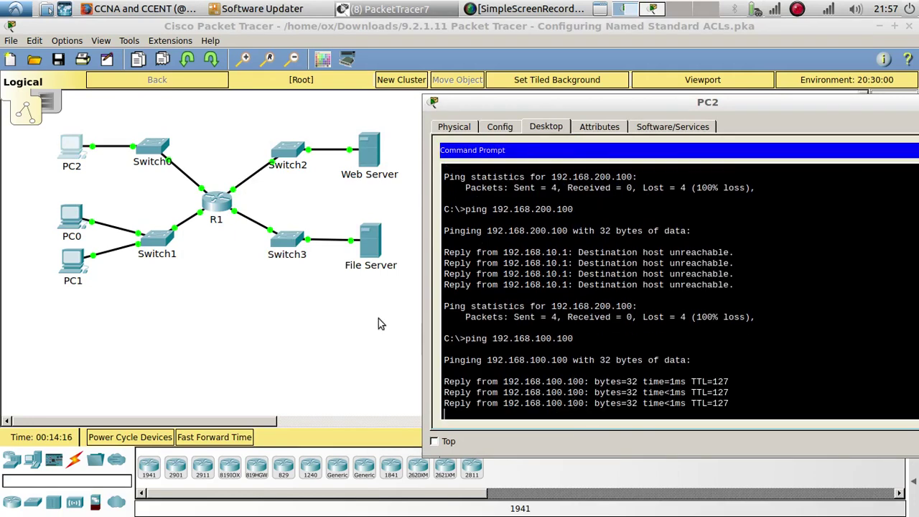
left_click(84, 225)
key("Up")
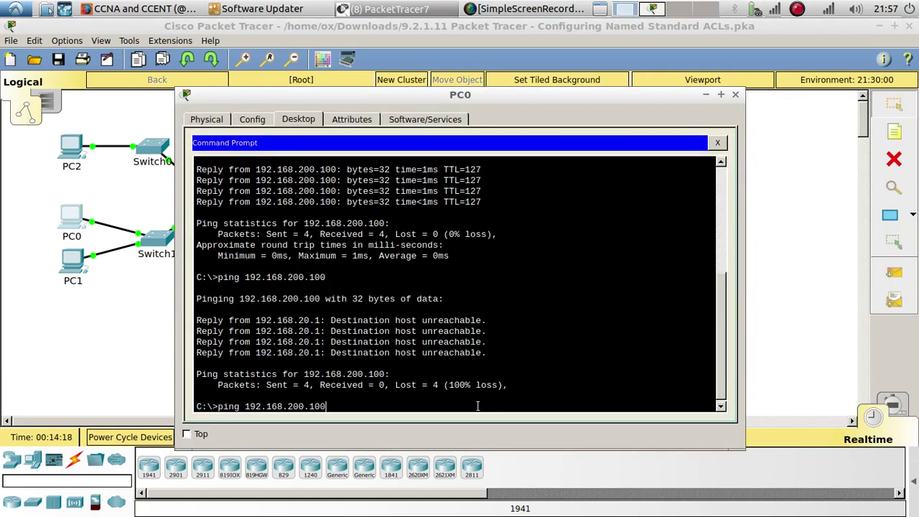
key("Return")
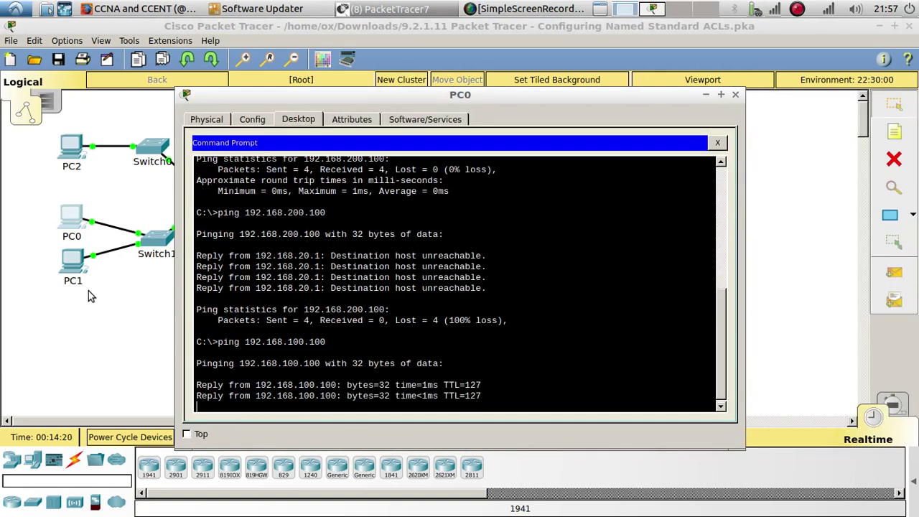
Step: Ping the File Server 192.168.200.100 from PC1 to show it still gets through
left_click(78, 272)
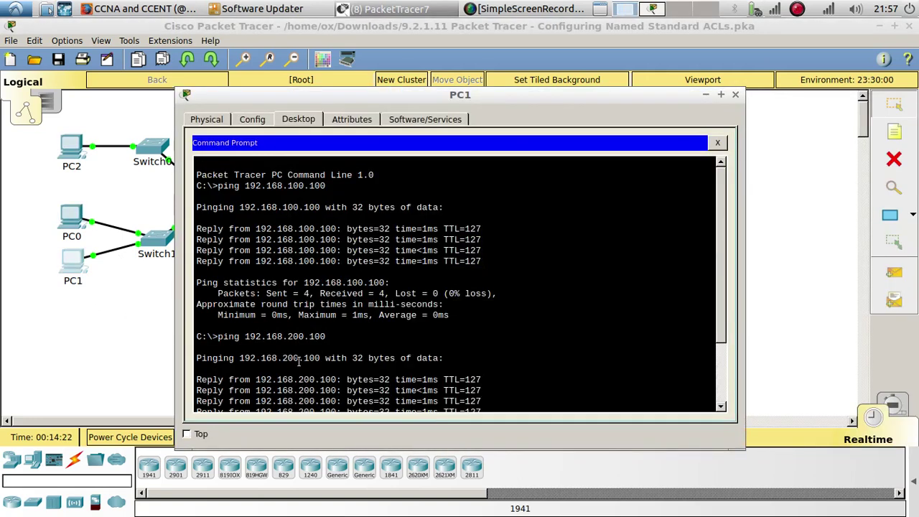
scroll(312, 364, "down", 3)
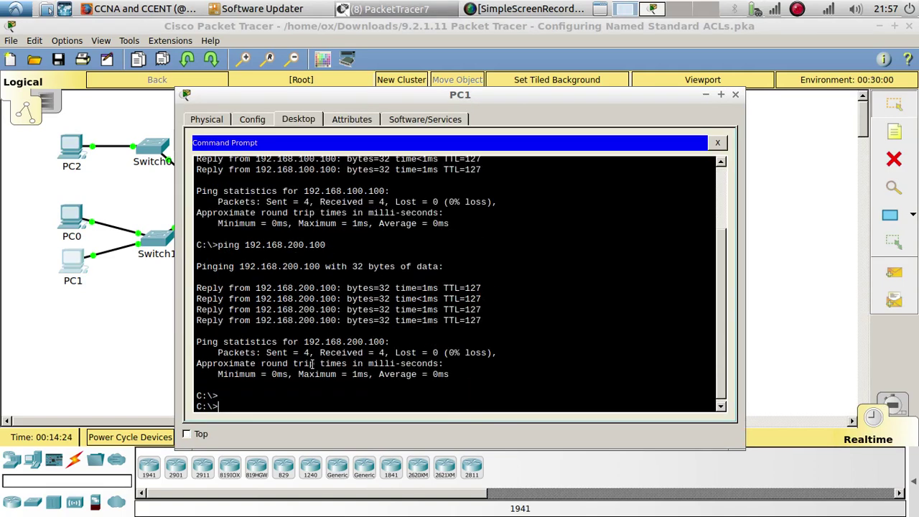
key("Up")
key("Return")
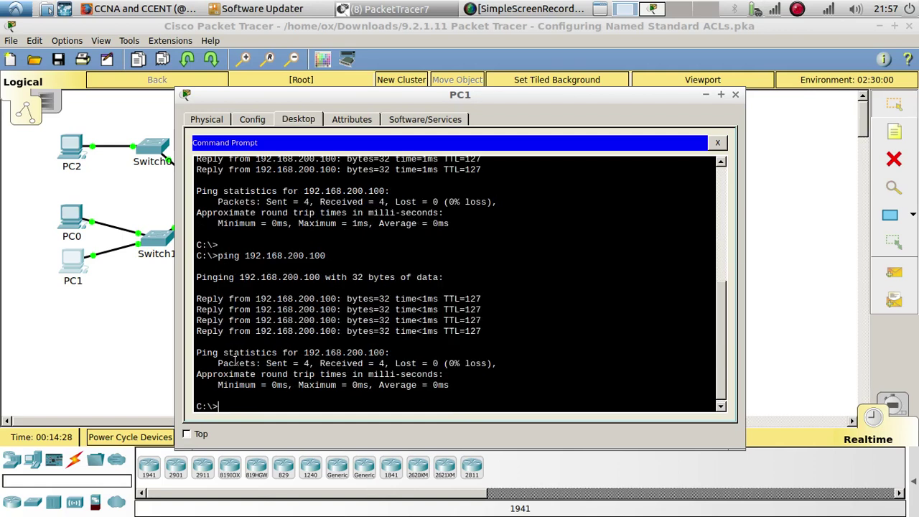
left_click(431, 10)
Step: Use Check Results in the PT Activity window and view the Activity Results completion feedback
left_click(405, 45)
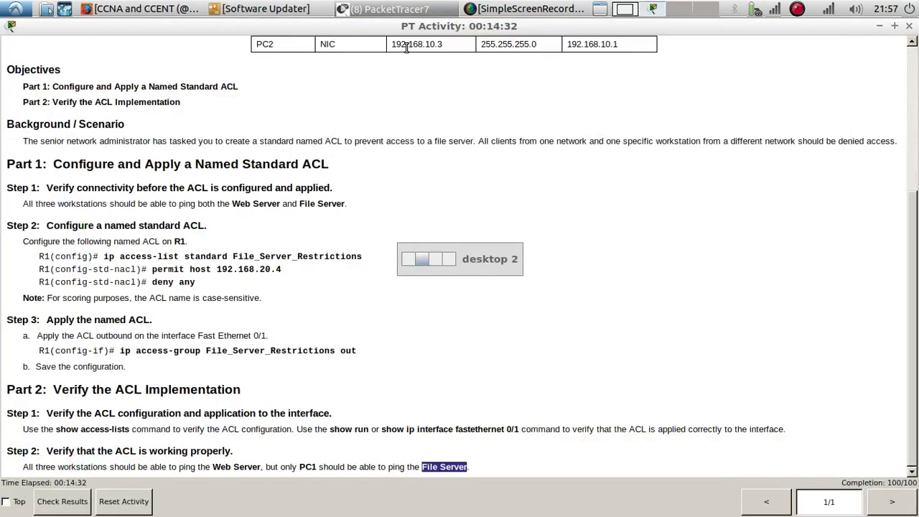
left_click(61, 501)
left_click(395, 9)
left_click(408, 32)
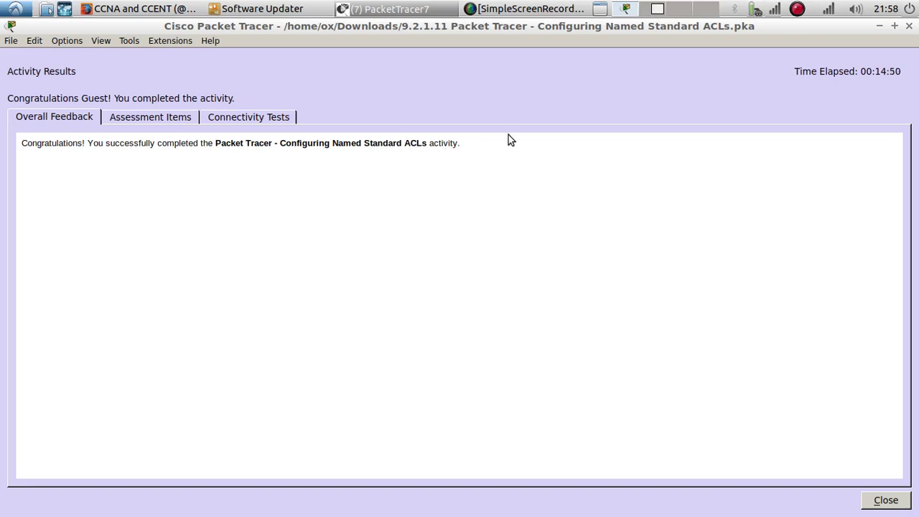
left_click(799, 10)
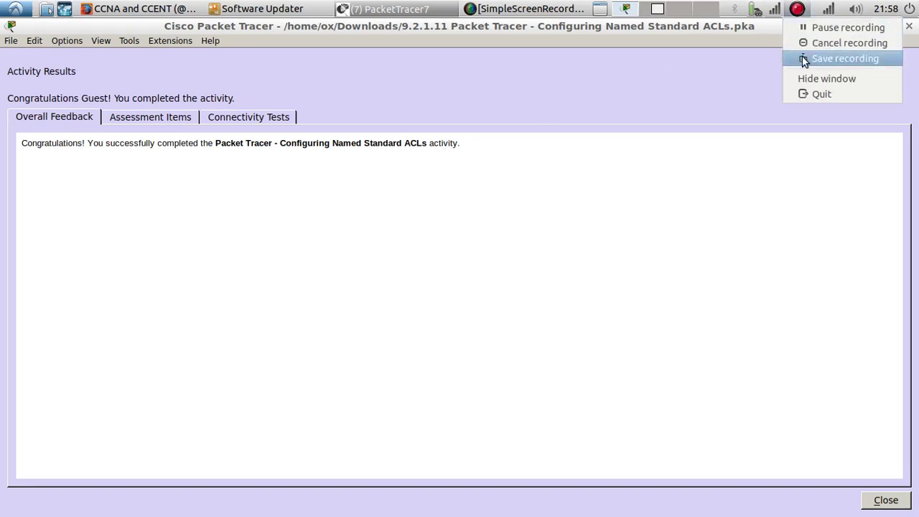